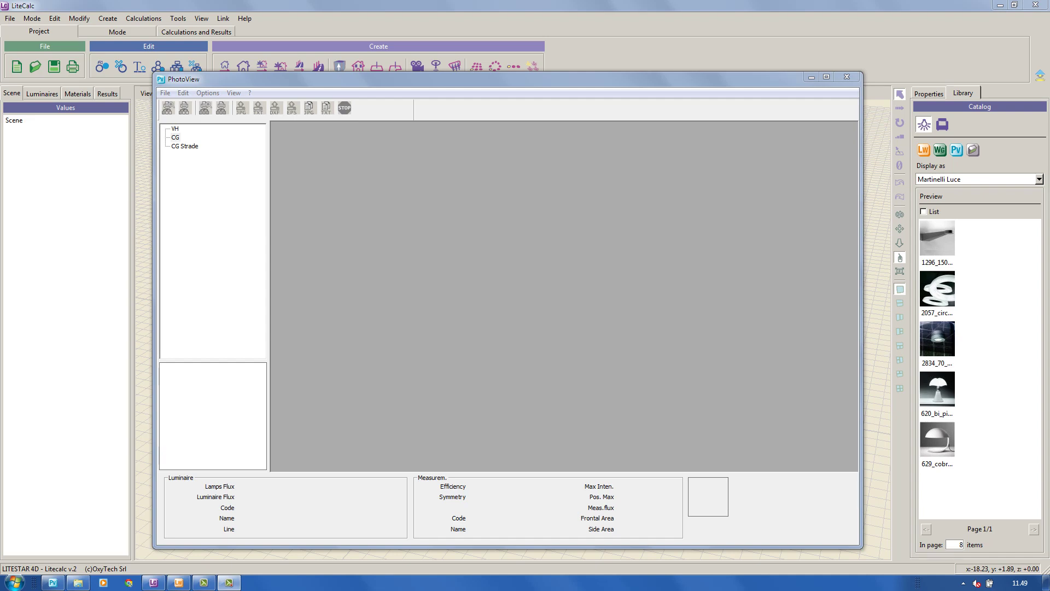
Drag 2057.LDT from the Basi fotometrie folder into PhotoView
click(78, 586)
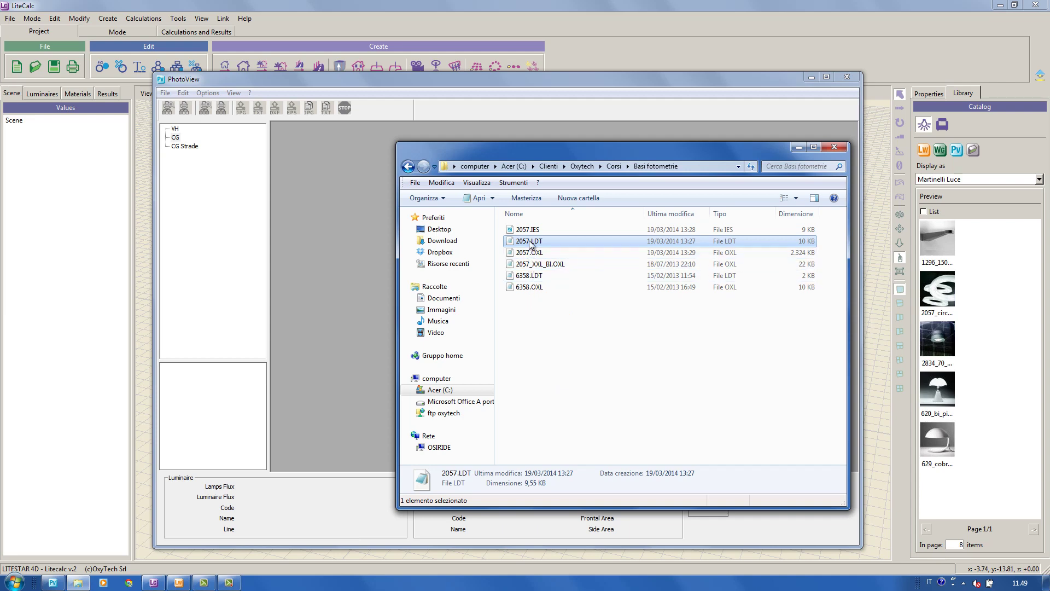
drag(530, 244, 211, 214)
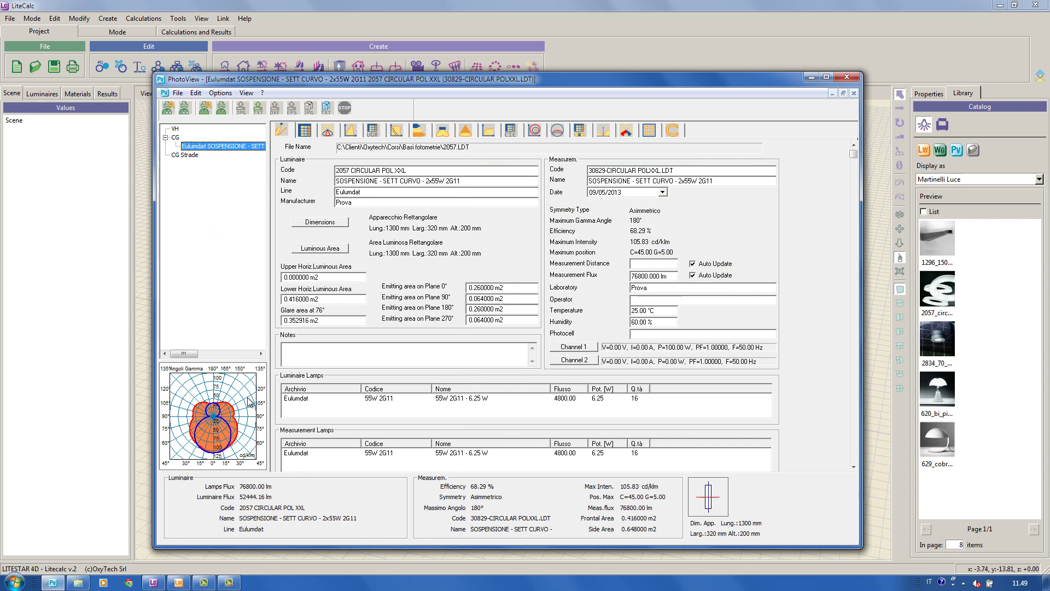
Send the Street TS 20Led photometry from the Liswin catalogue to PhotoView
click(178, 583)
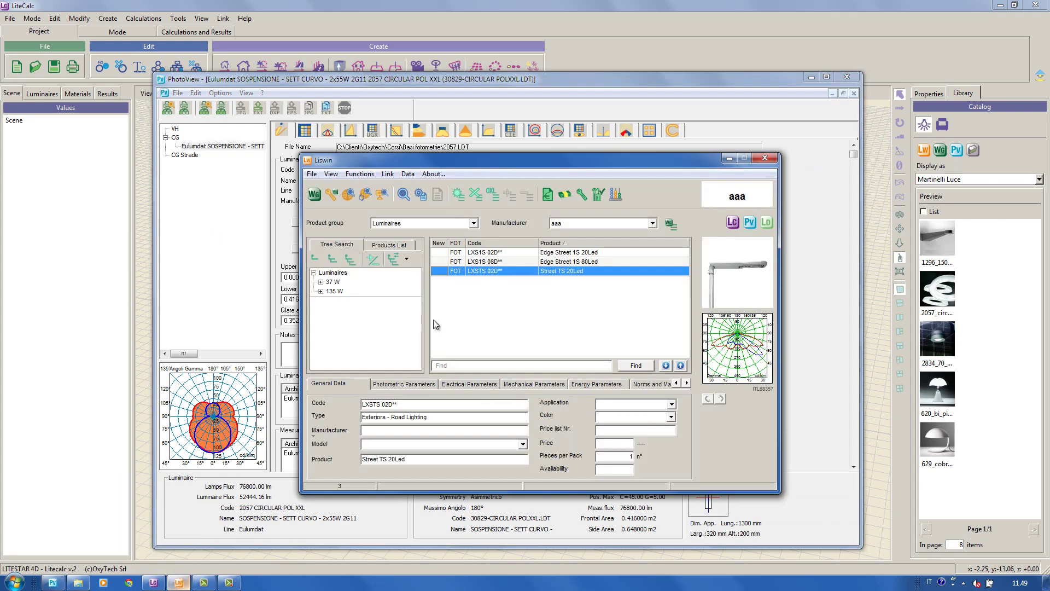
right_click(486, 273)
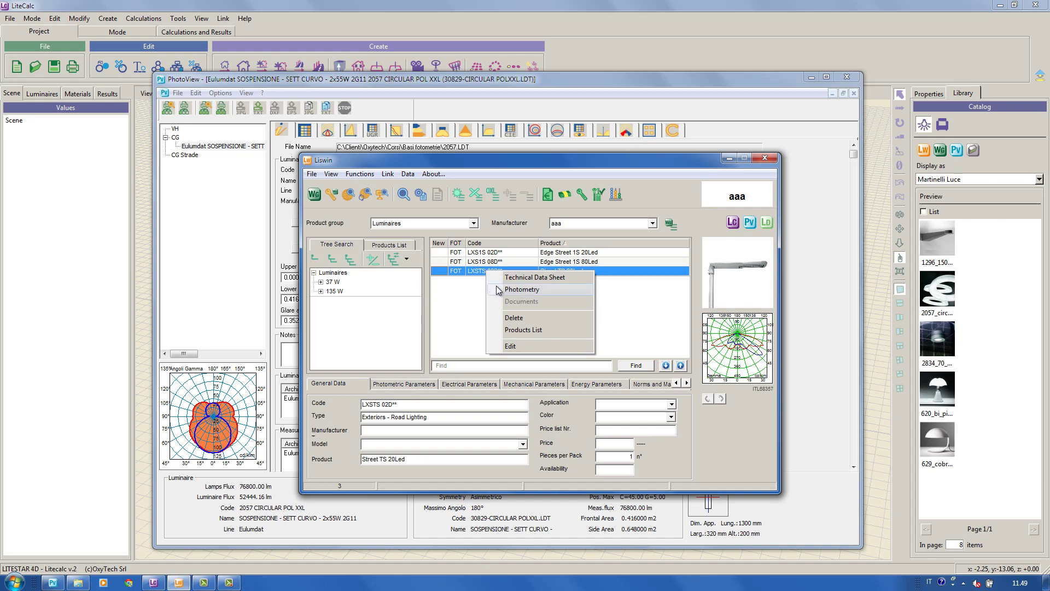
click(498, 289)
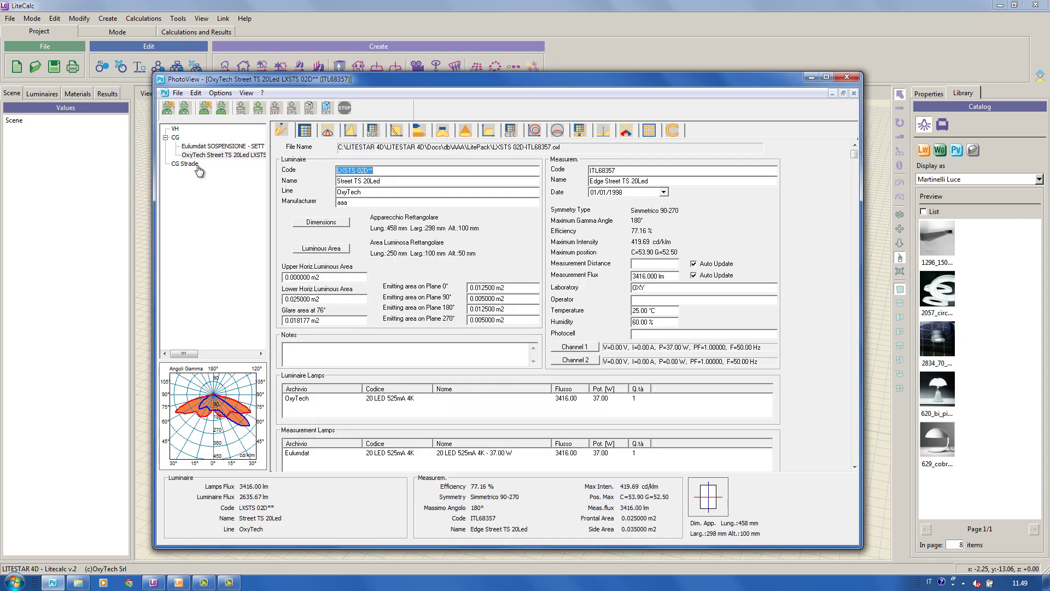
Select the 2057 Eulumdat luminaire and enter Oxy as its manufacturer
click(201, 147)
click(200, 155)
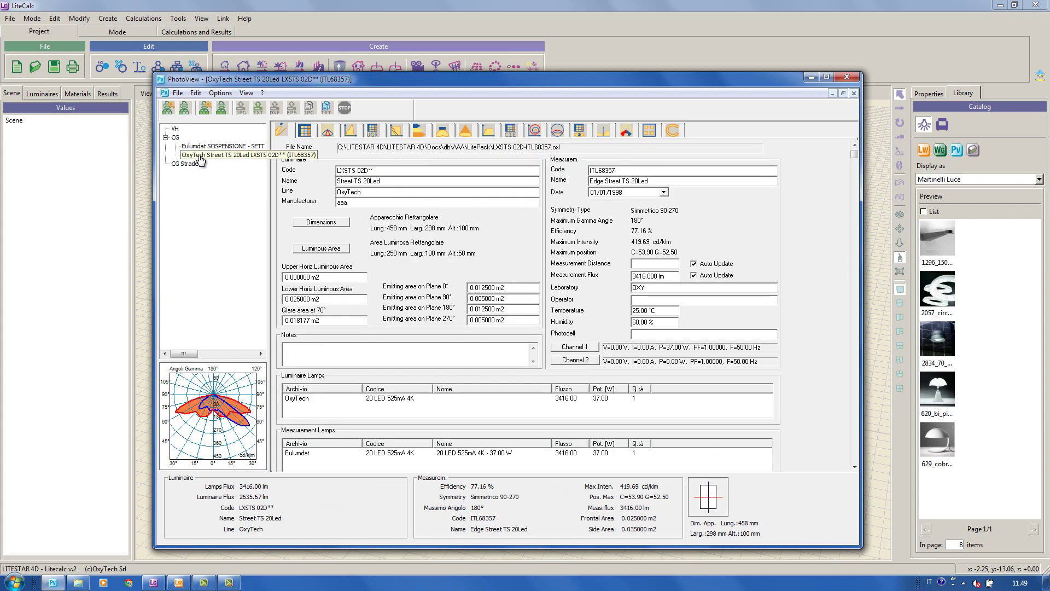
click(376, 180)
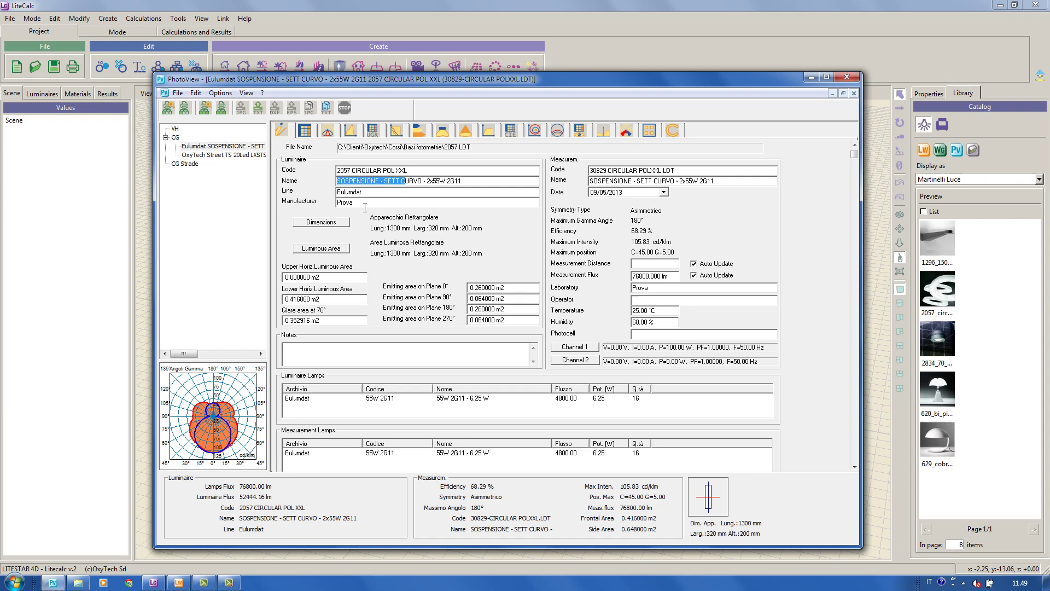
key(Tab)
key(Tab)
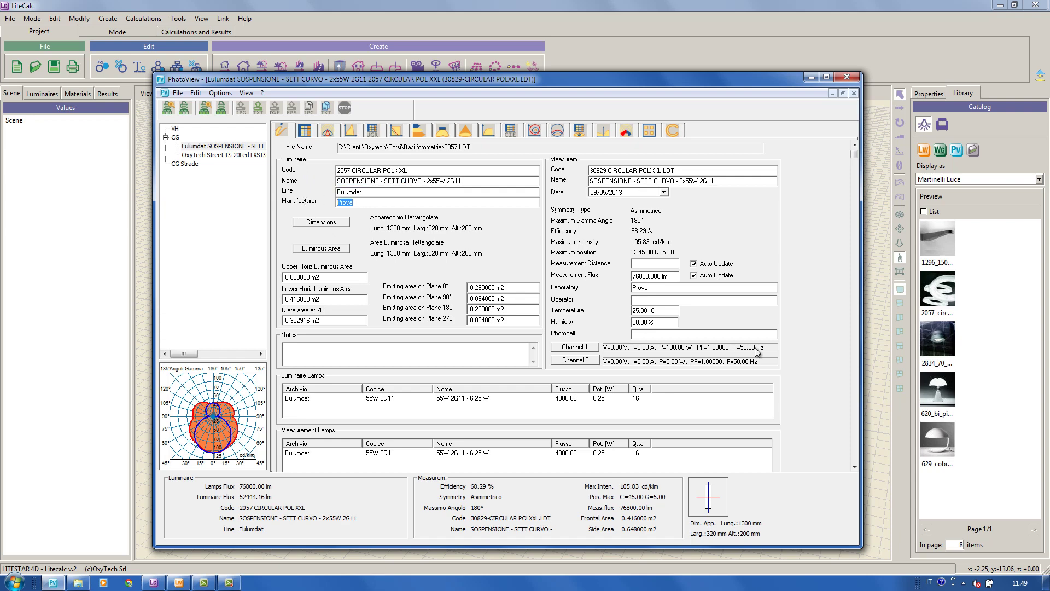
text(Oxy)
Review the luminaire dimensions, keeping the Rettangolare (rectangular) shape
click(335, 222)
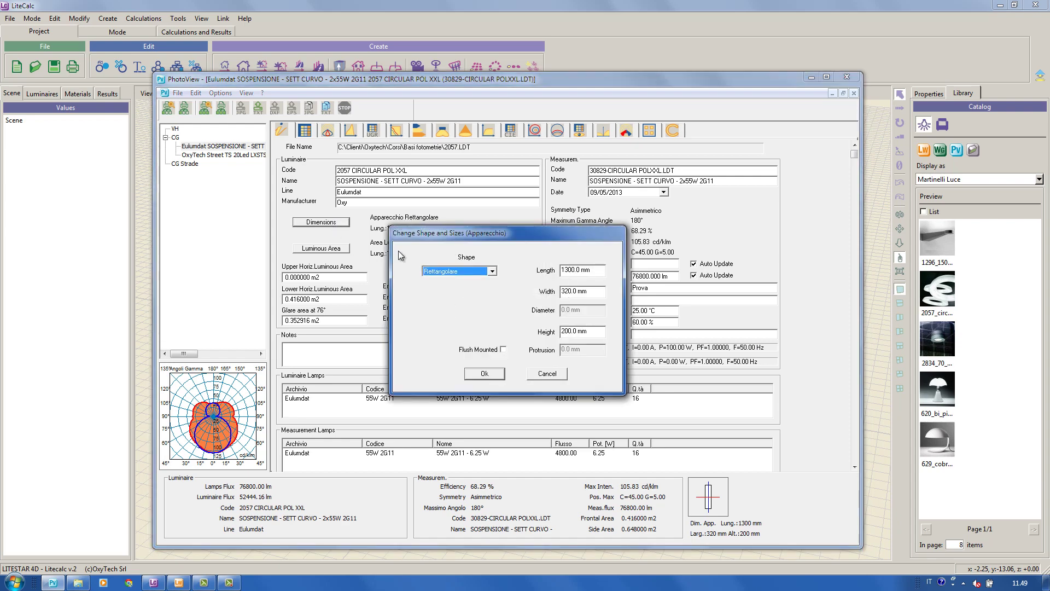
click(460, 271)
click(447, 281)
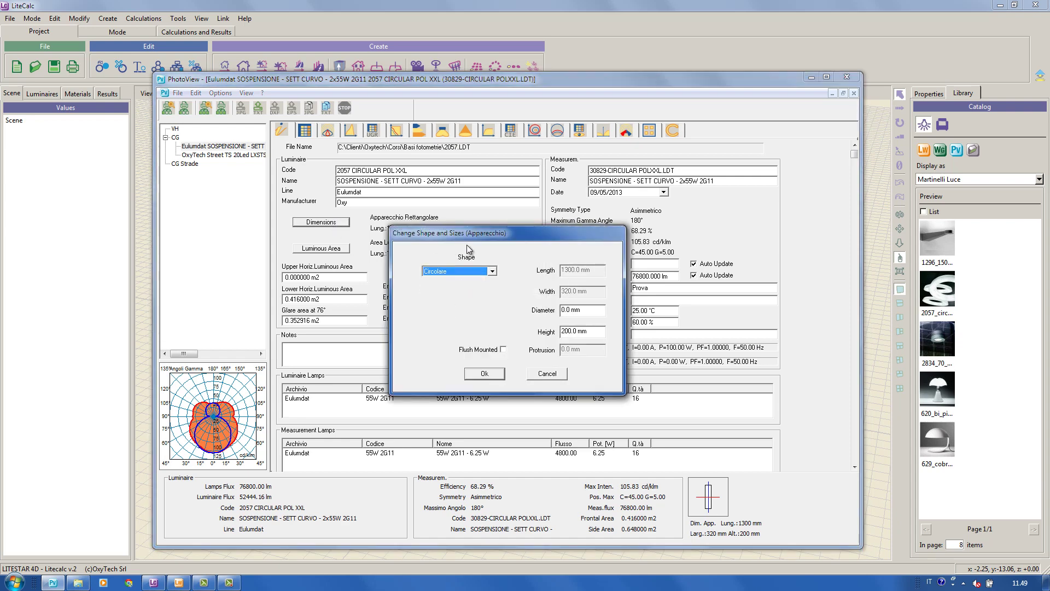
click(461, 272)
click(460, 288)
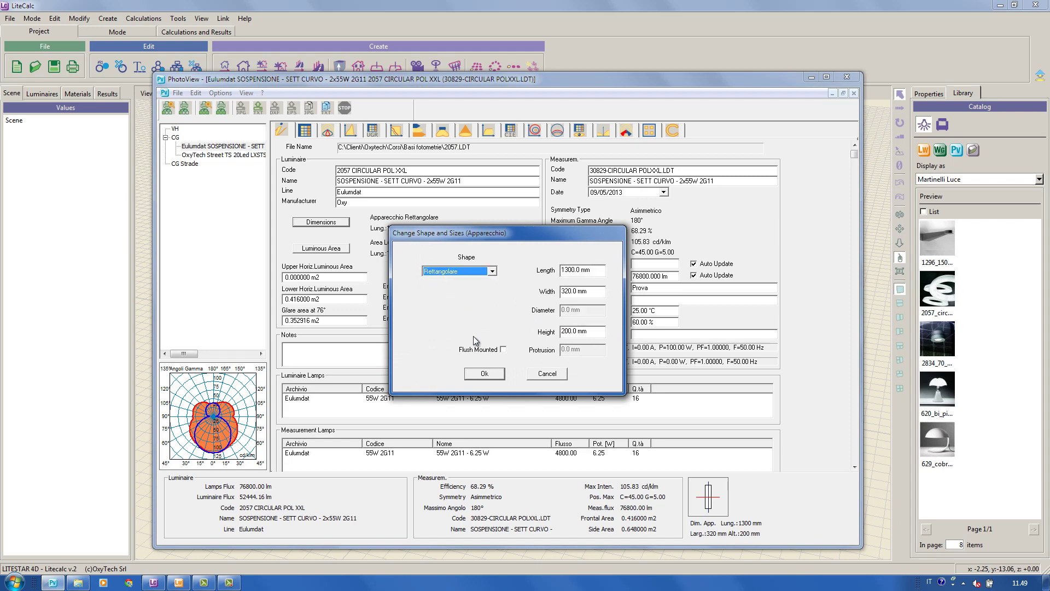
click(485, 373)
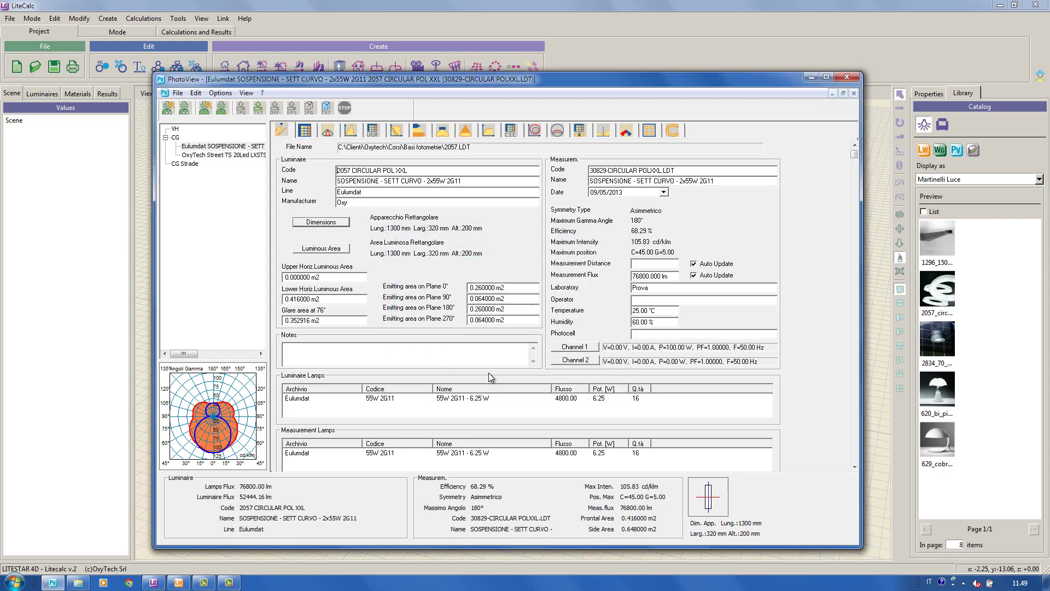
Keep a rectangular luminous area and recalculate it from the bounding box (1300×320×200 mm)
click(344, 248)
click(462, 272)
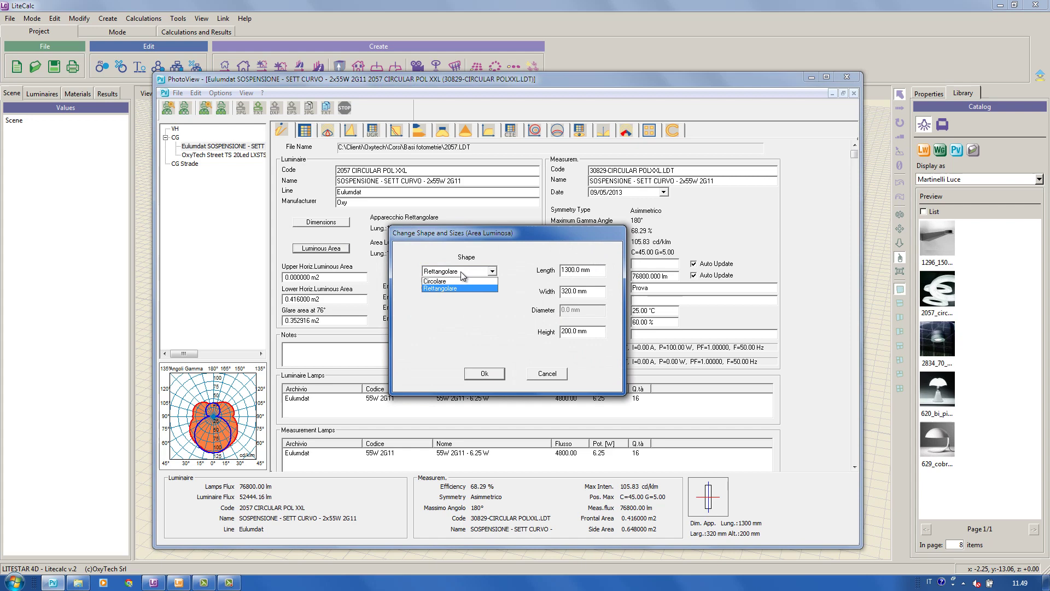
click(464, 280)
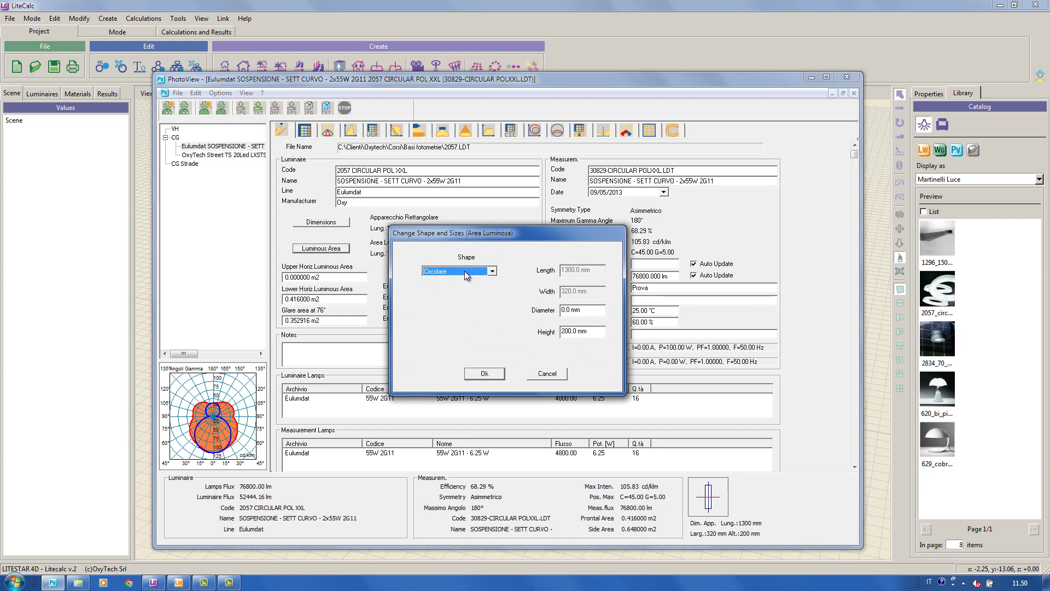
click(470, 288)
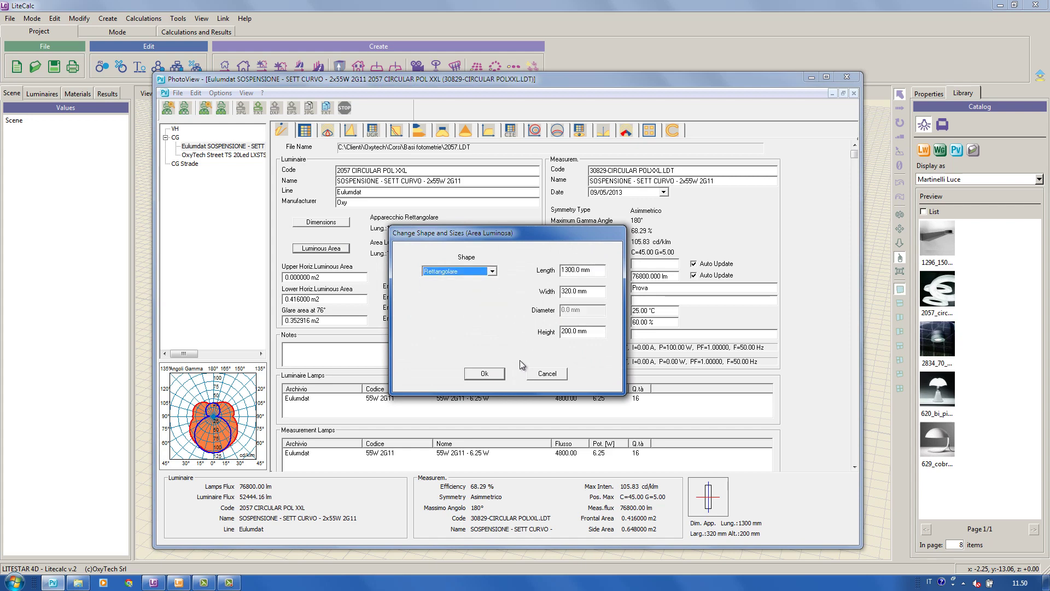
click(490, 374)
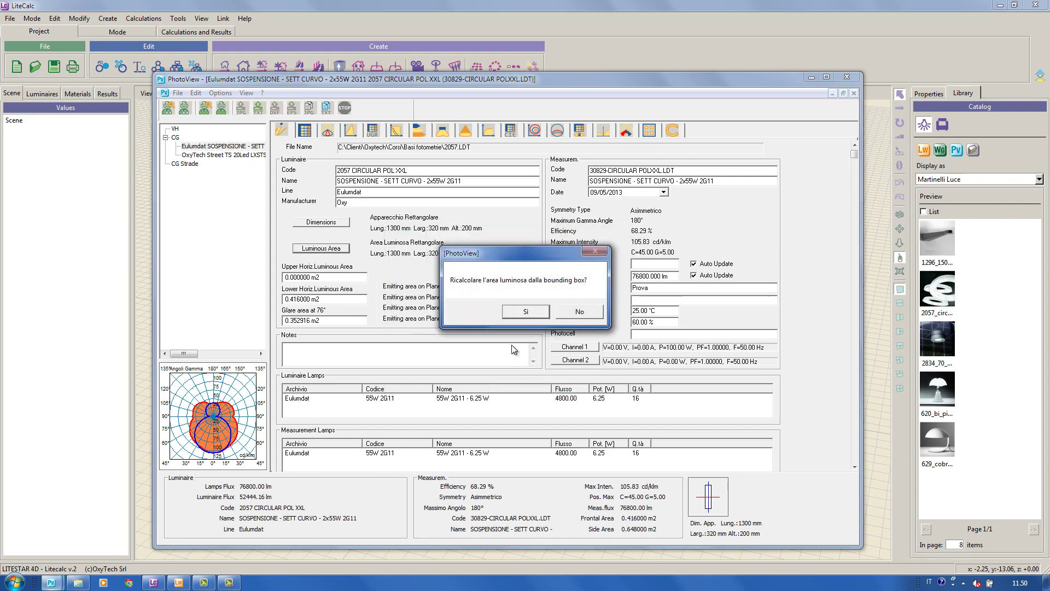
click(526, 312)
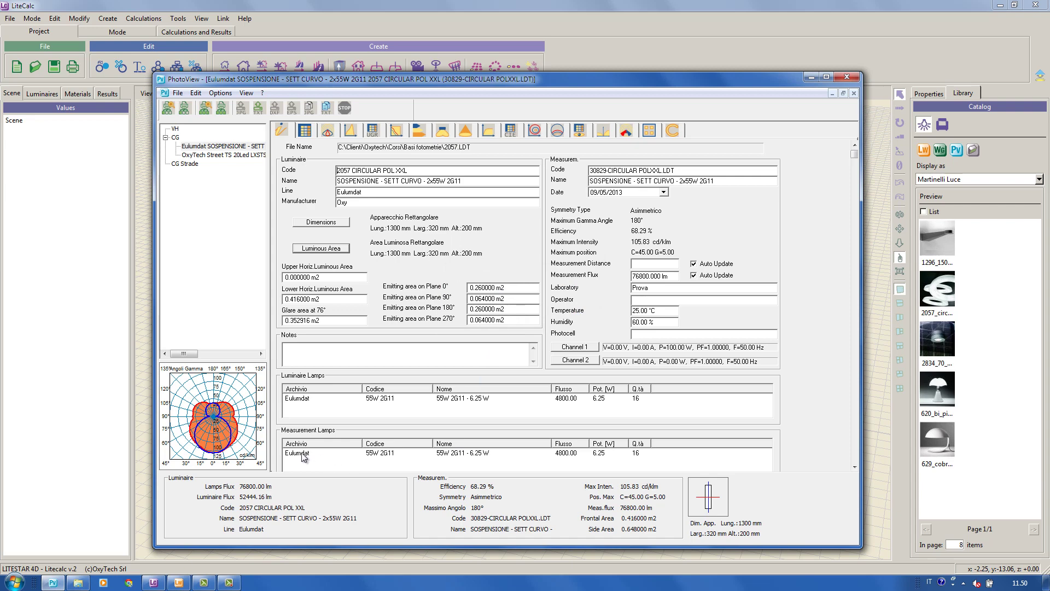
Modify the luminaire lamp to ILCOS code IA and 2900 K colour temperature
right_click(301, 399)
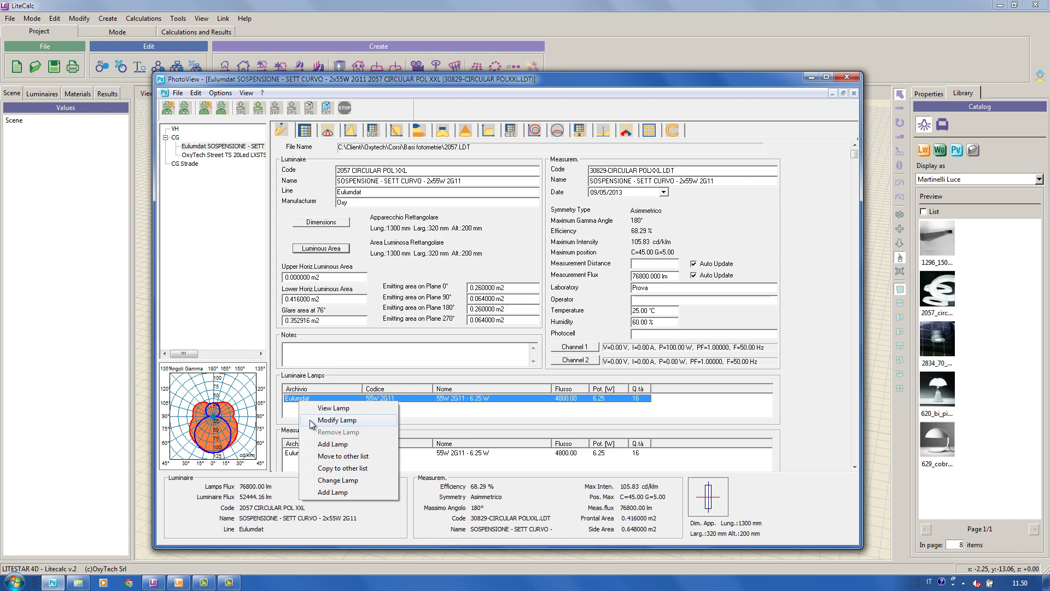
click(311, 421)
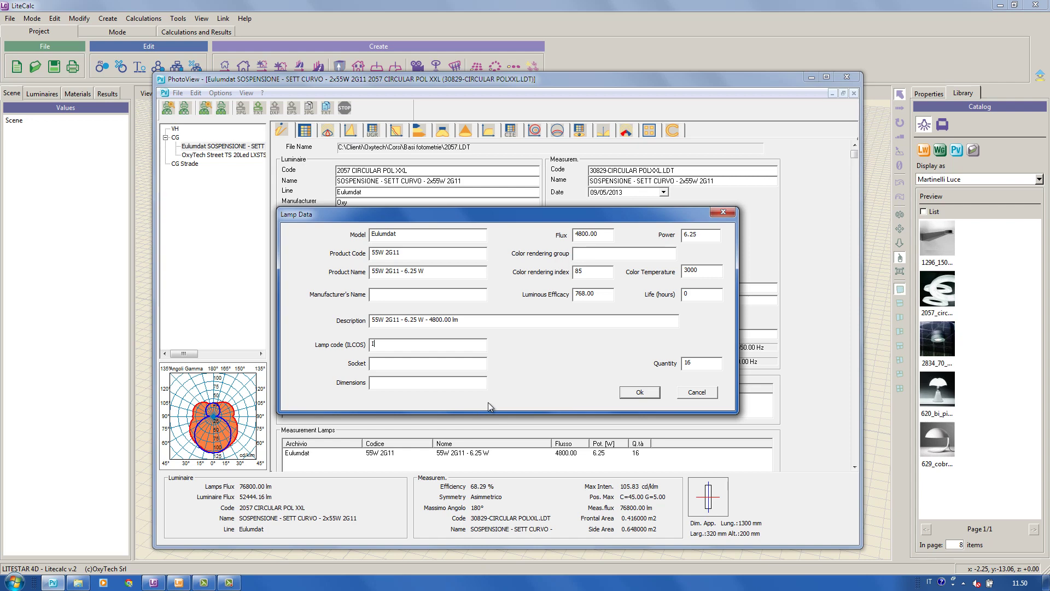
text(A)
text(29)
text(00)
click(644, 392)
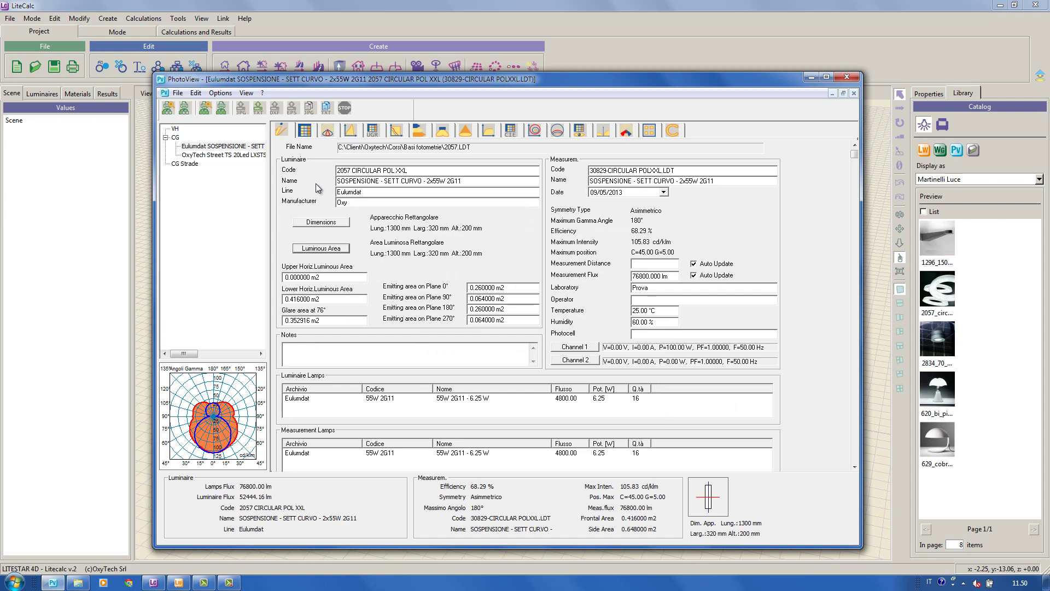
Show the polar diagram, toggle gamma levels and C-planes, and preview the Cartesian chart
click(326, 133)
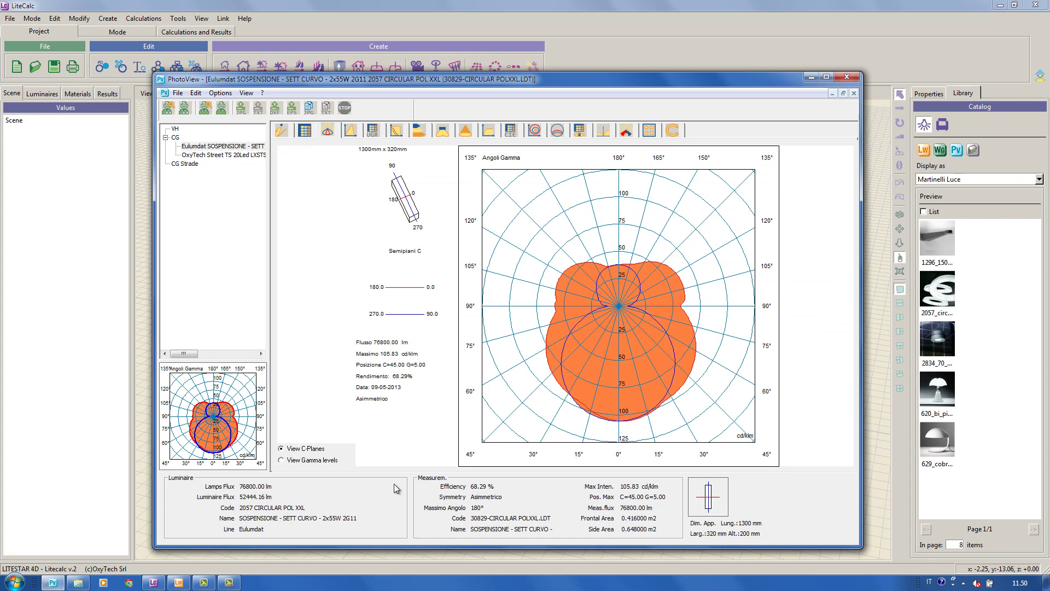
click(320, 460)
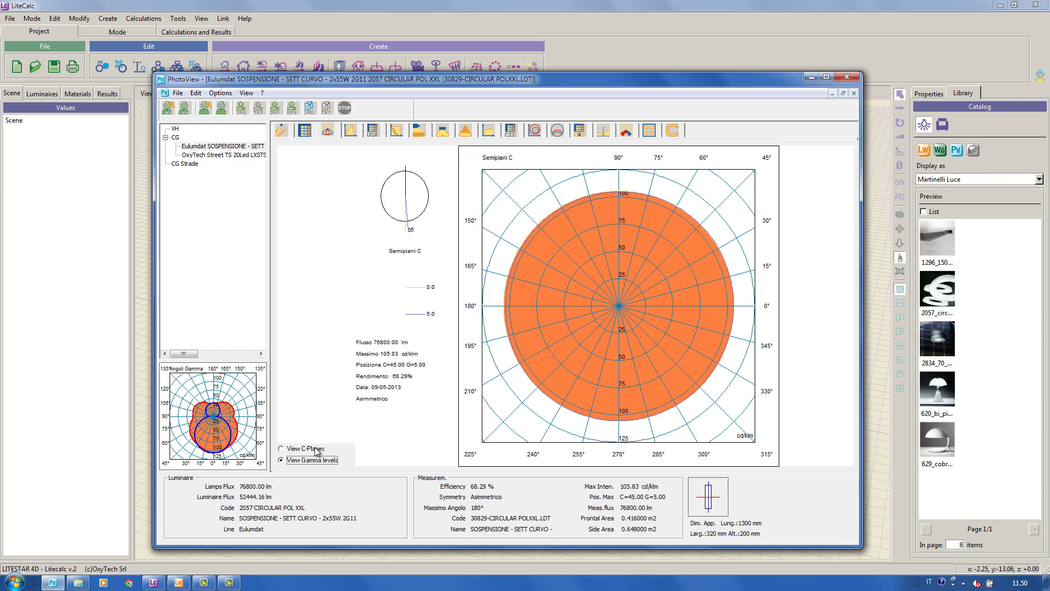
click(315, 451)
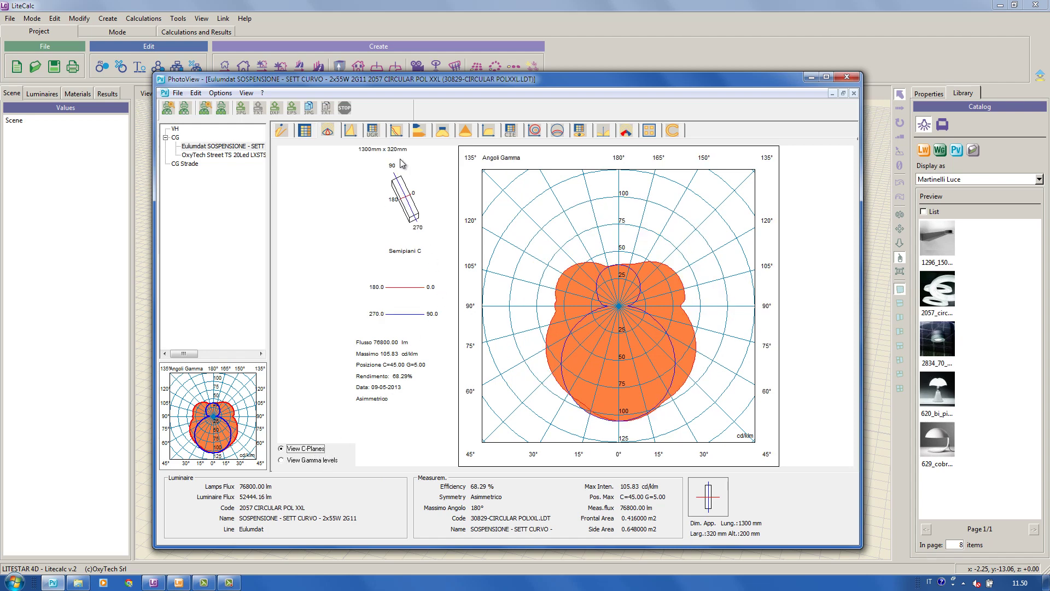
click(351, 129)
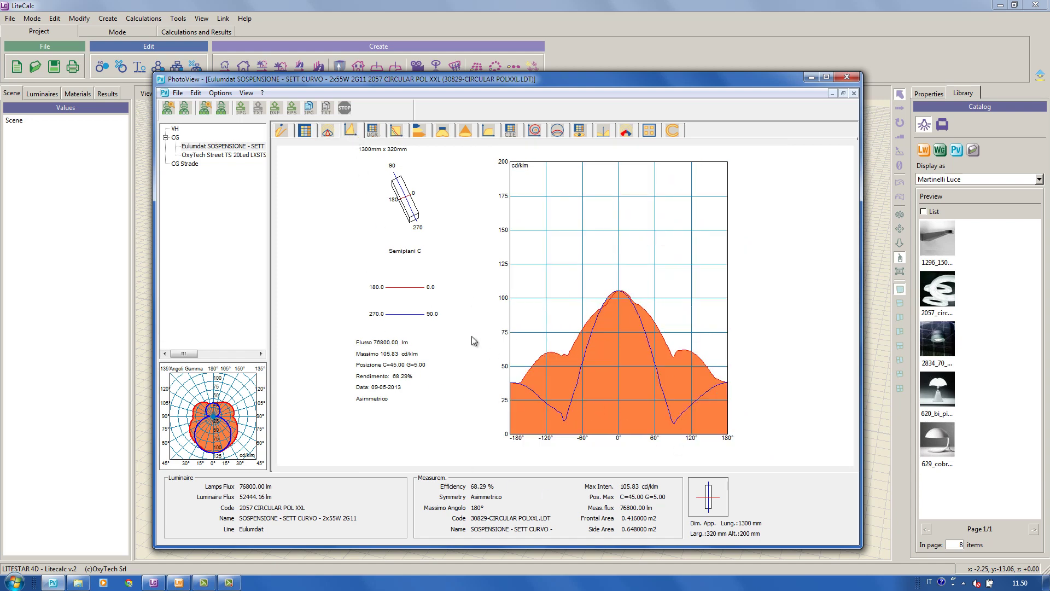
click(327, 131)
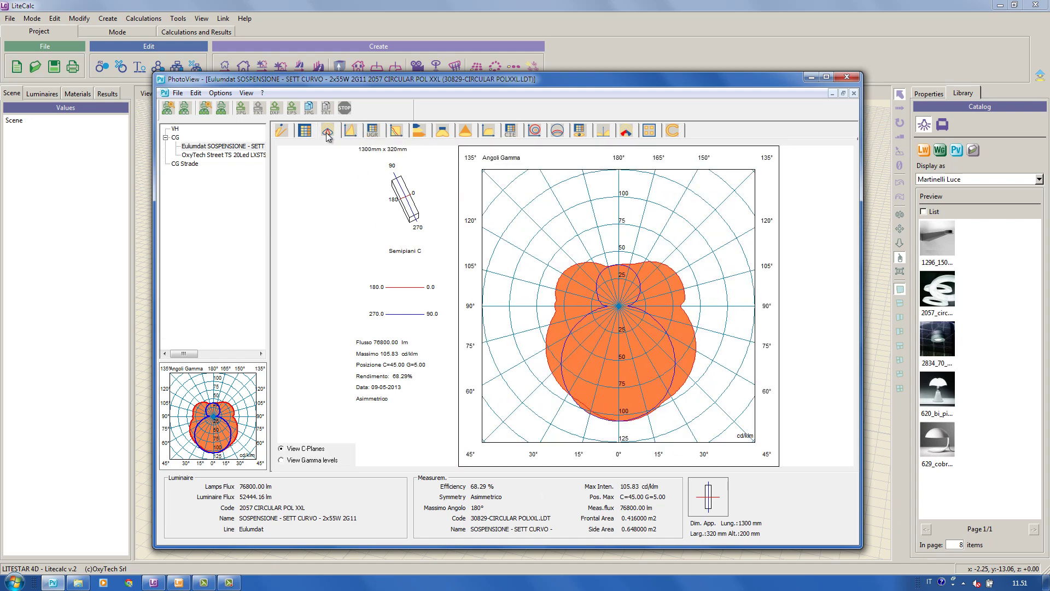
In Options, set a light yellow diagram fill and a Tratteggiato (dashed) C90–C270 line
click(224, 100)
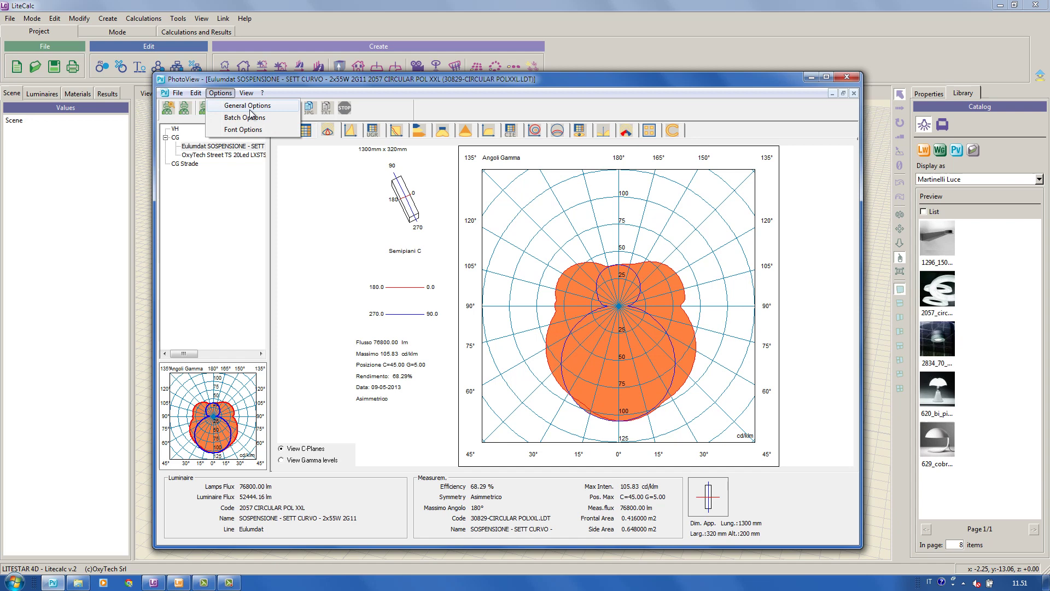
click(249, 106)
click(598, 164)
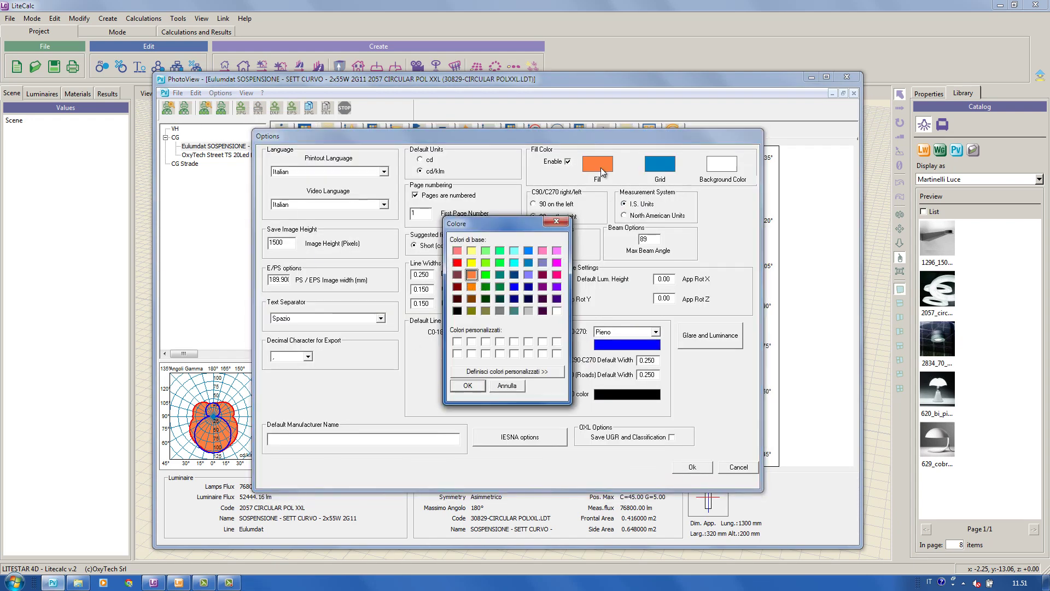
click(475, 252)
click(466, 386)
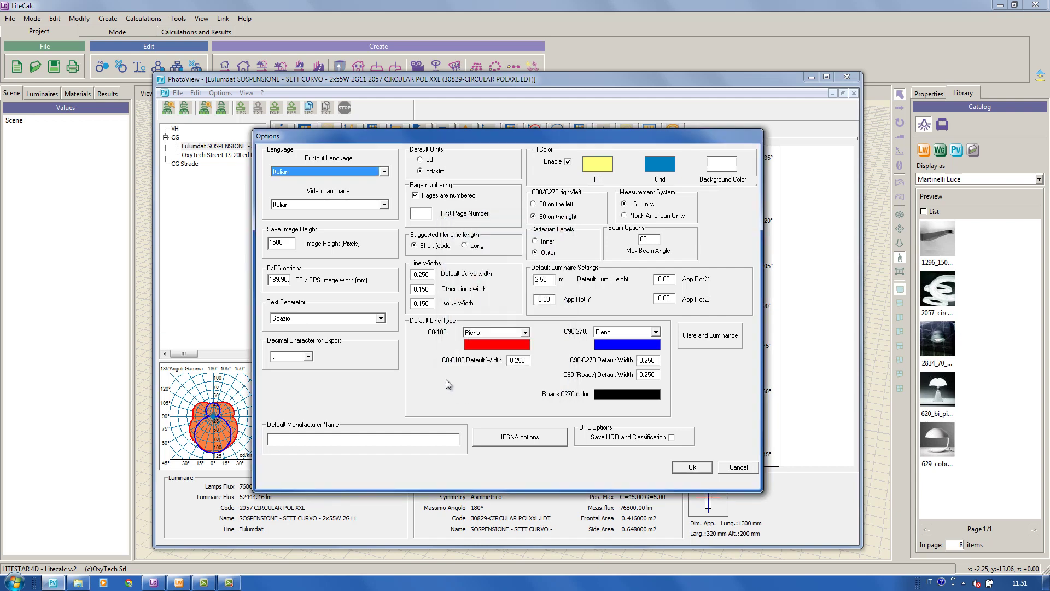
click(627, 333)
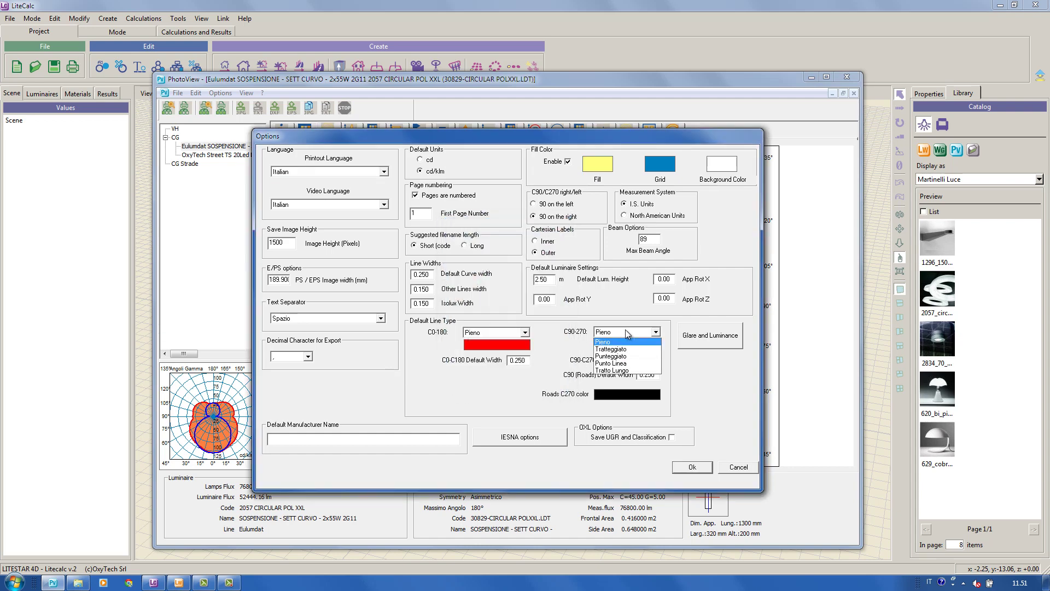
click(625, 349)
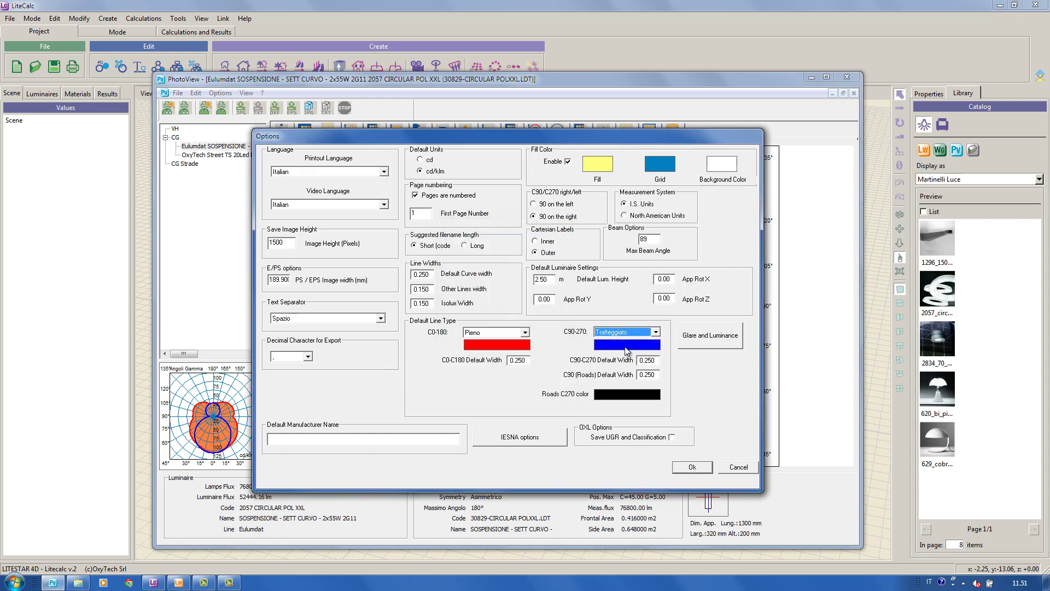
click(691, 466)
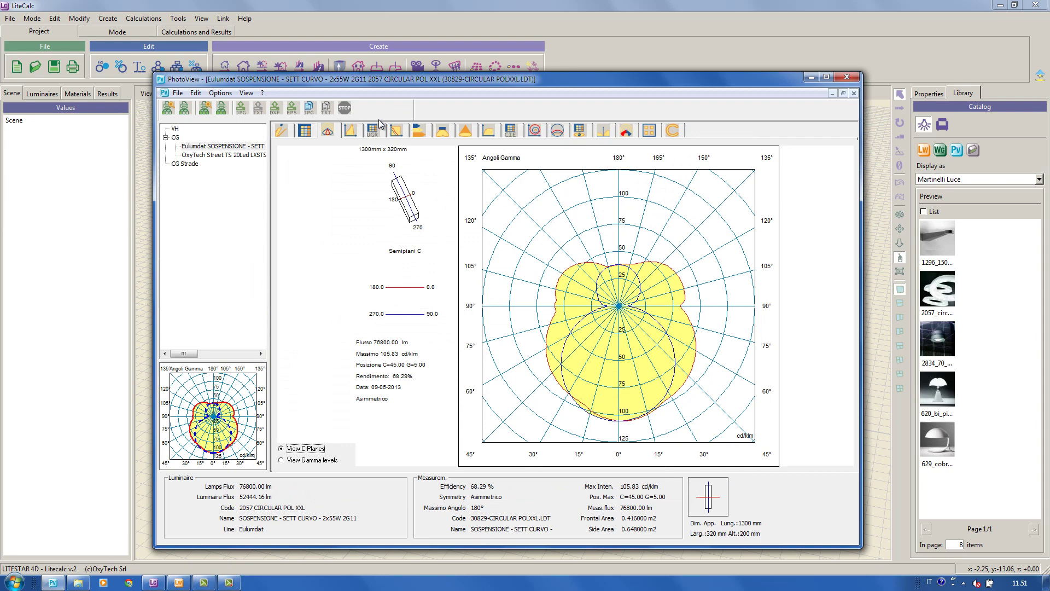
From the intensity table, give the C30° curve teal colour and Punto Linea style
click(304, 132)
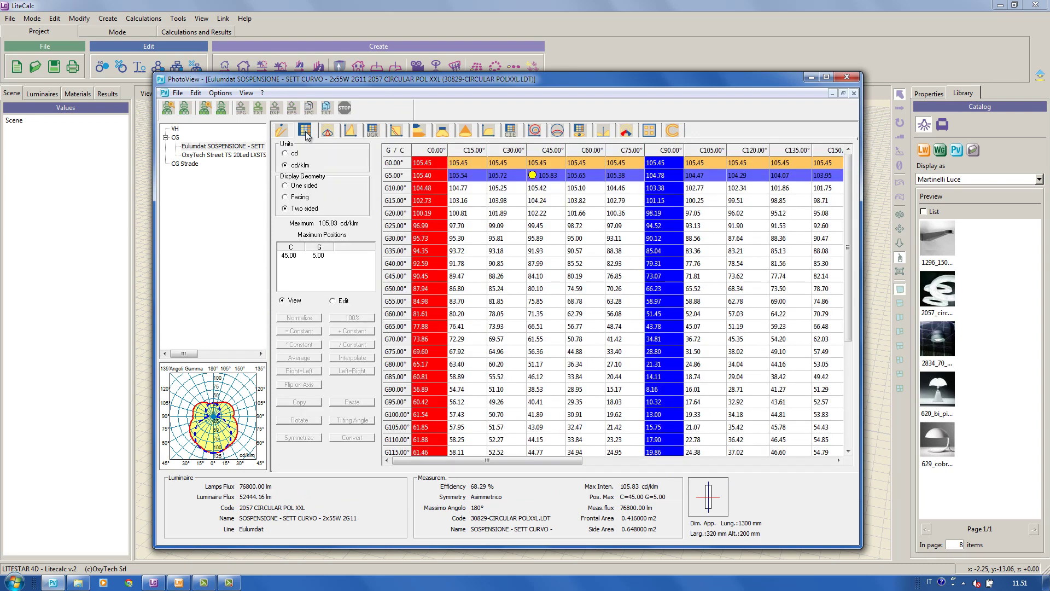
click(501, 153)
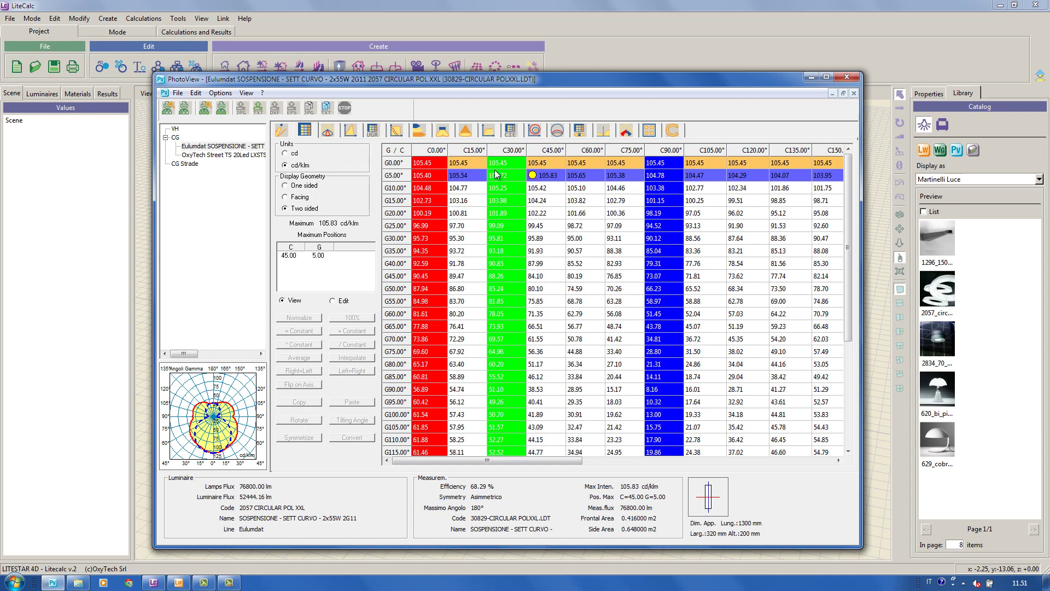
double_click(502, 152)
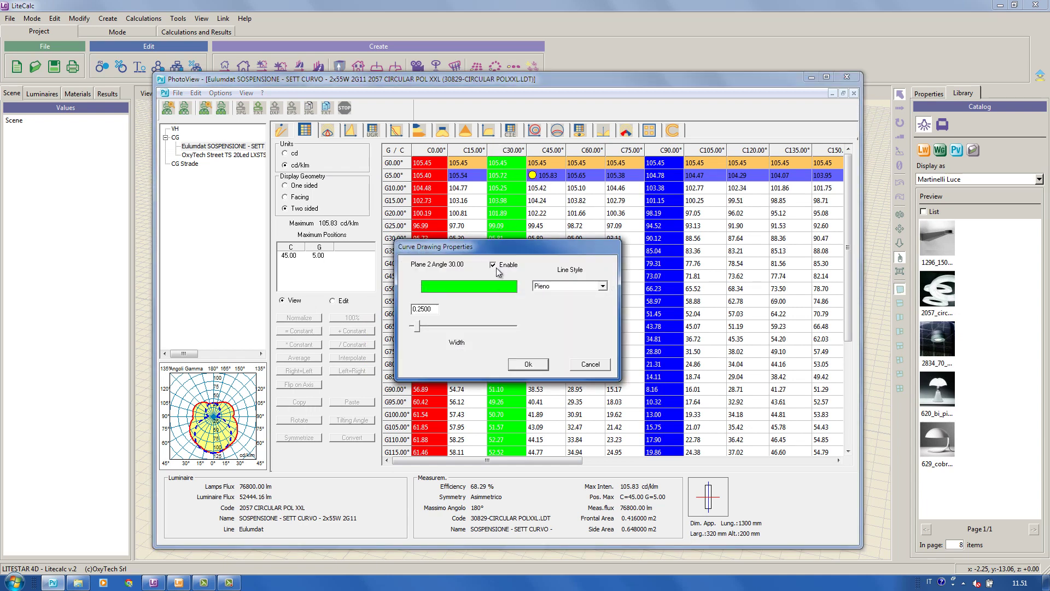
click(493, 289)
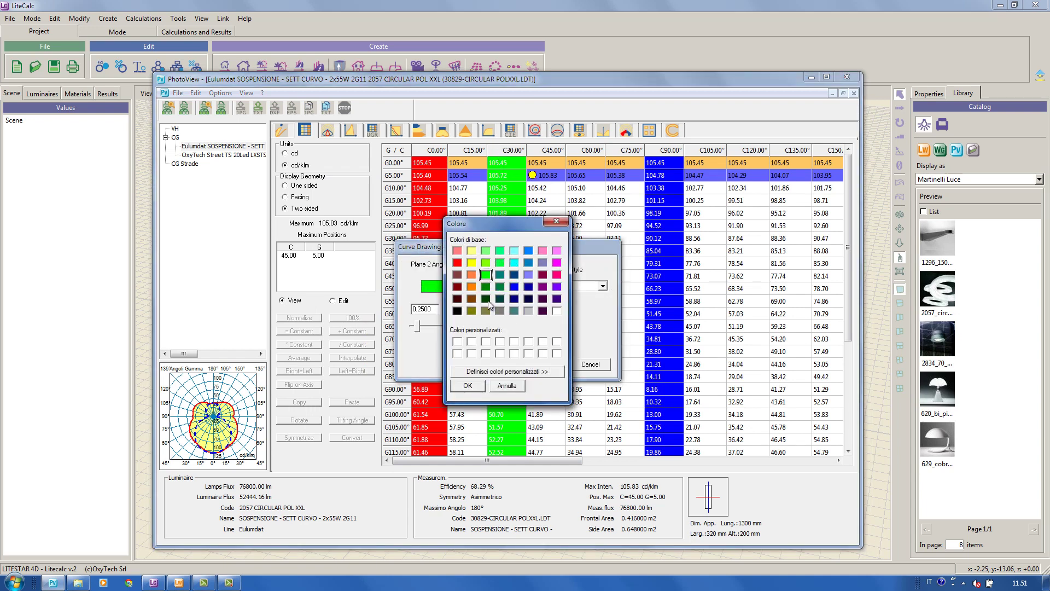
click(502, 275)
click(479, 386)
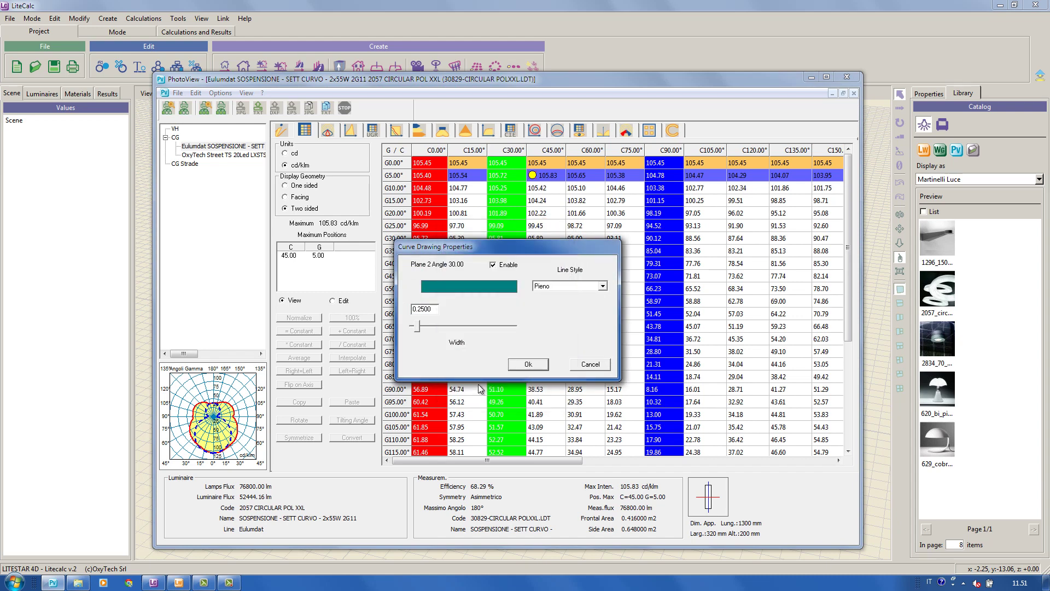
click(603, 286)
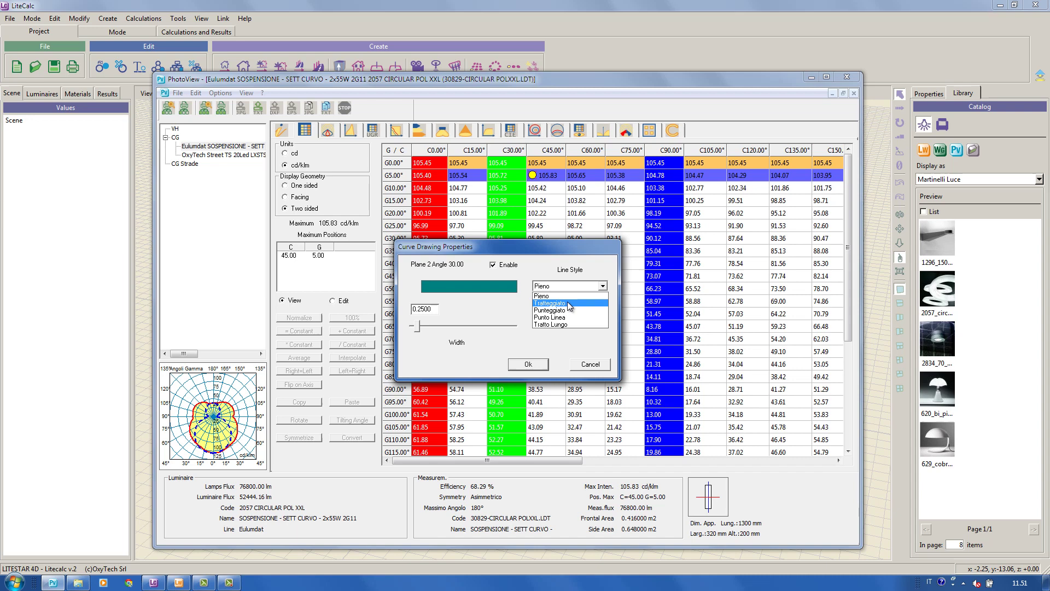
click(576, 317)
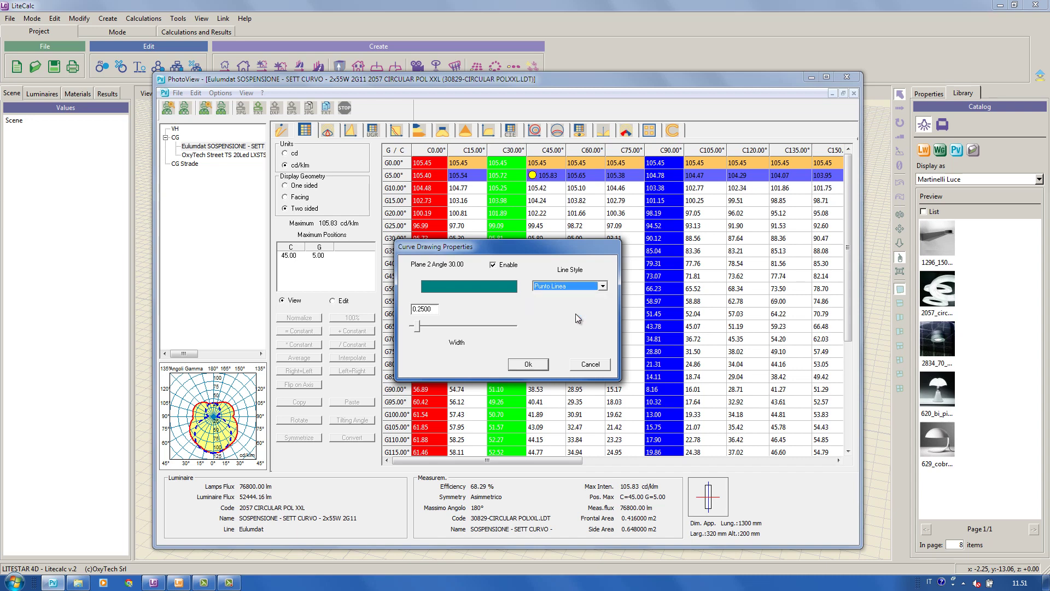
click(540, 370)
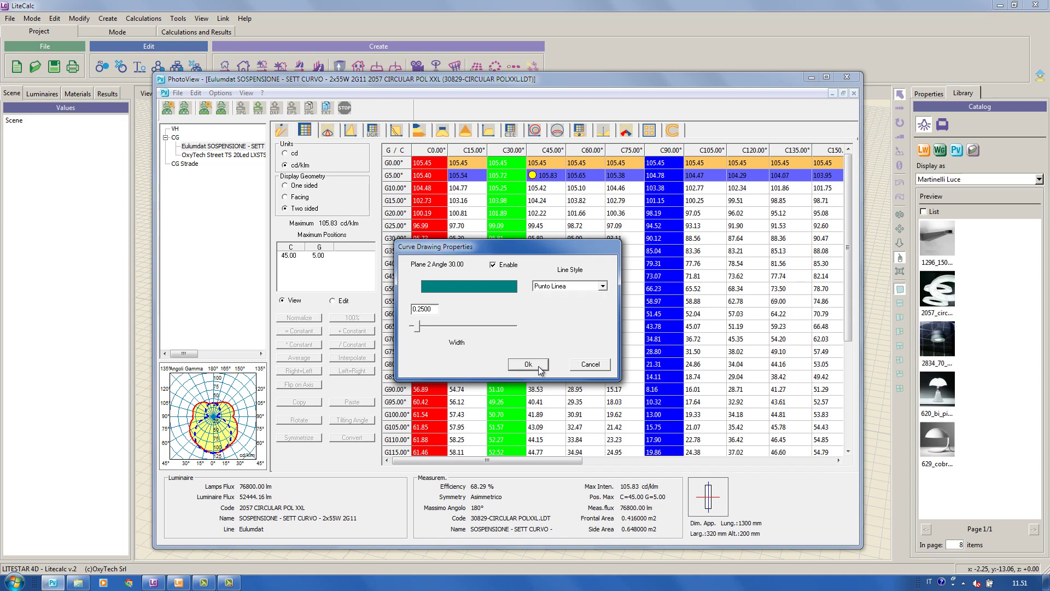
View the UGR glare table and add Cartesian and UGR pages after Table in the custom print
click(335, 135)
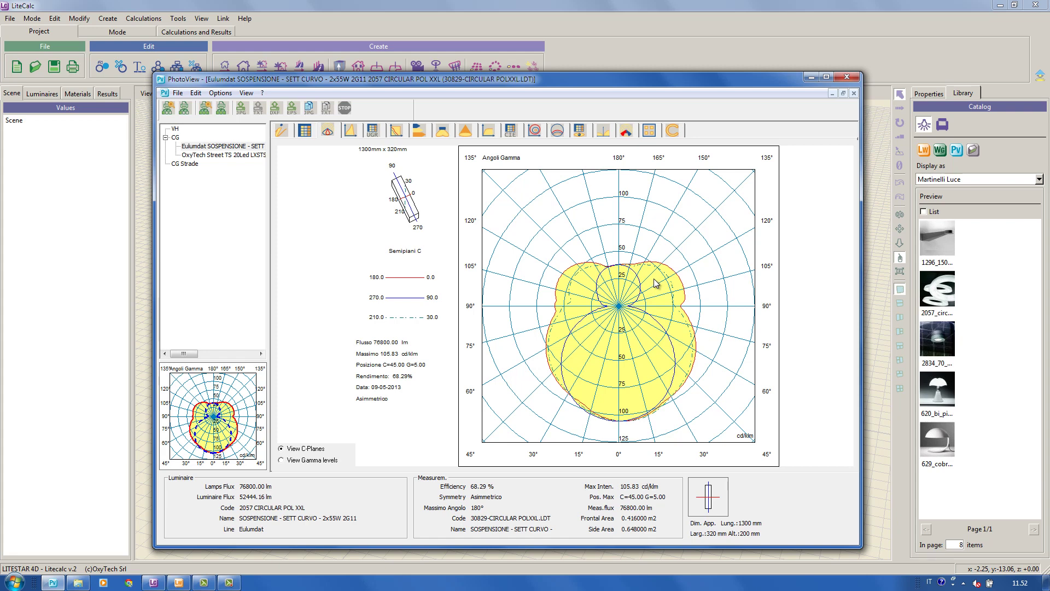
click(377, 134)
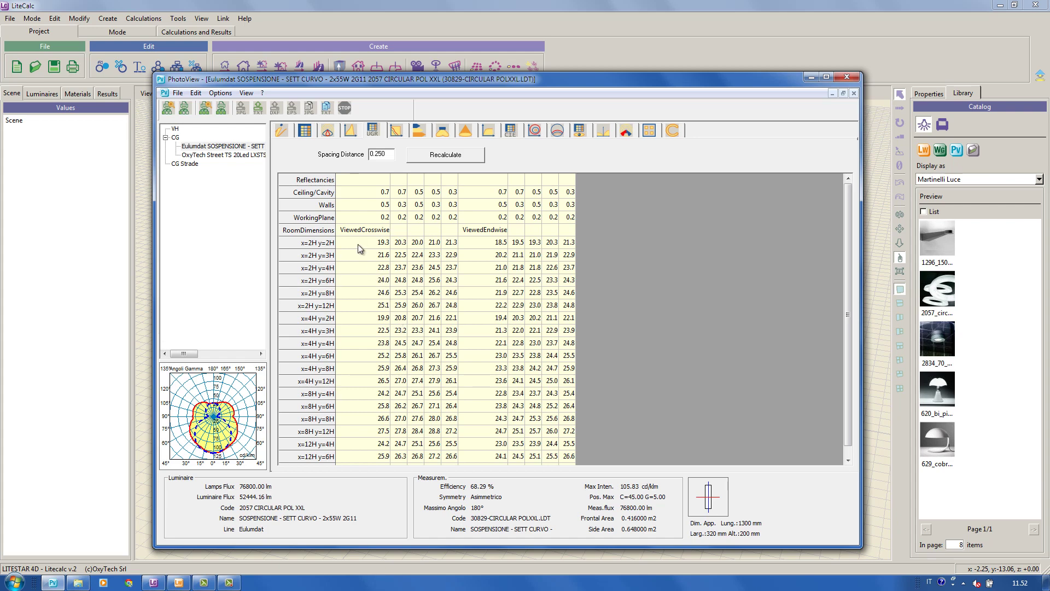
click(178, 93)
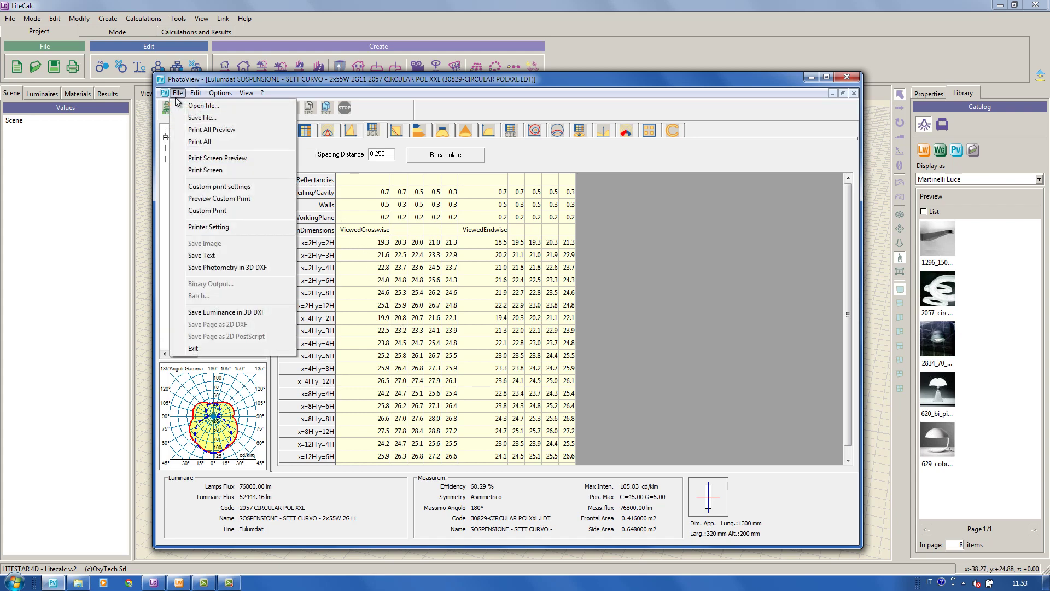
click(216, 186)
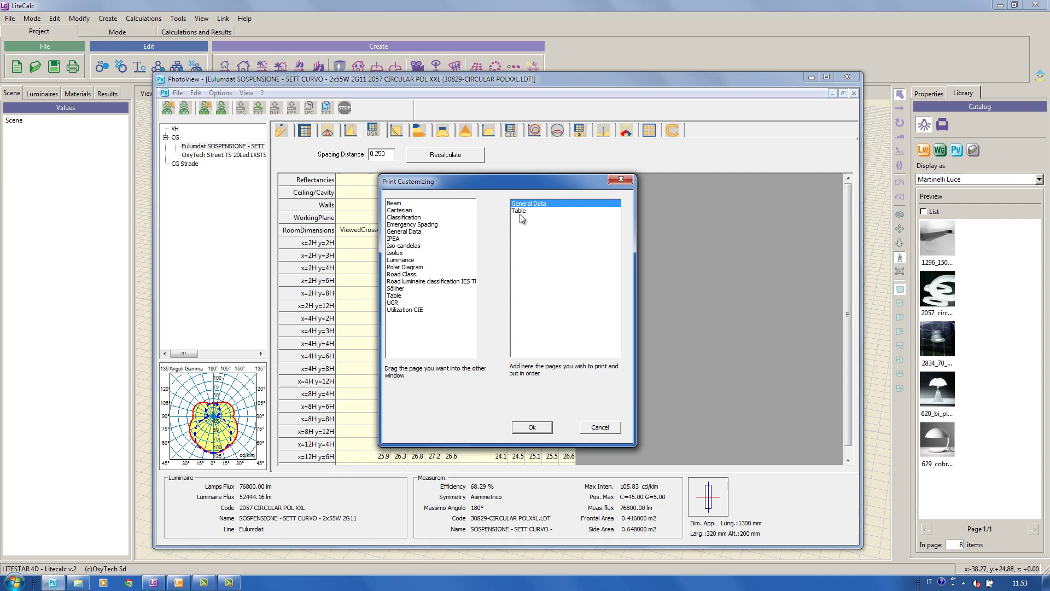
click(521, 212)
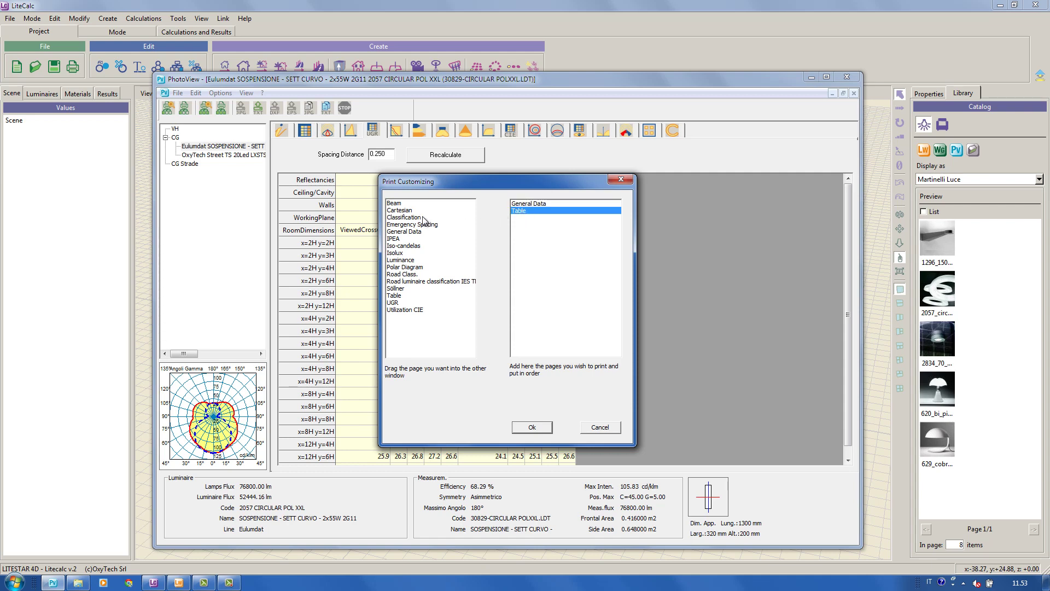
click(406, 212)
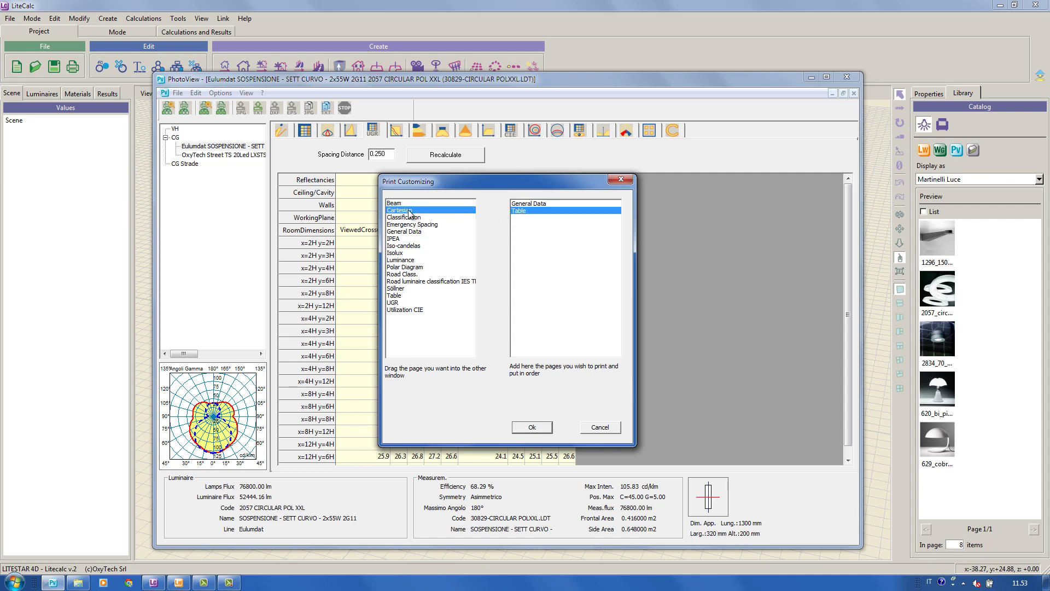
drag(410, 212, 560, 243)
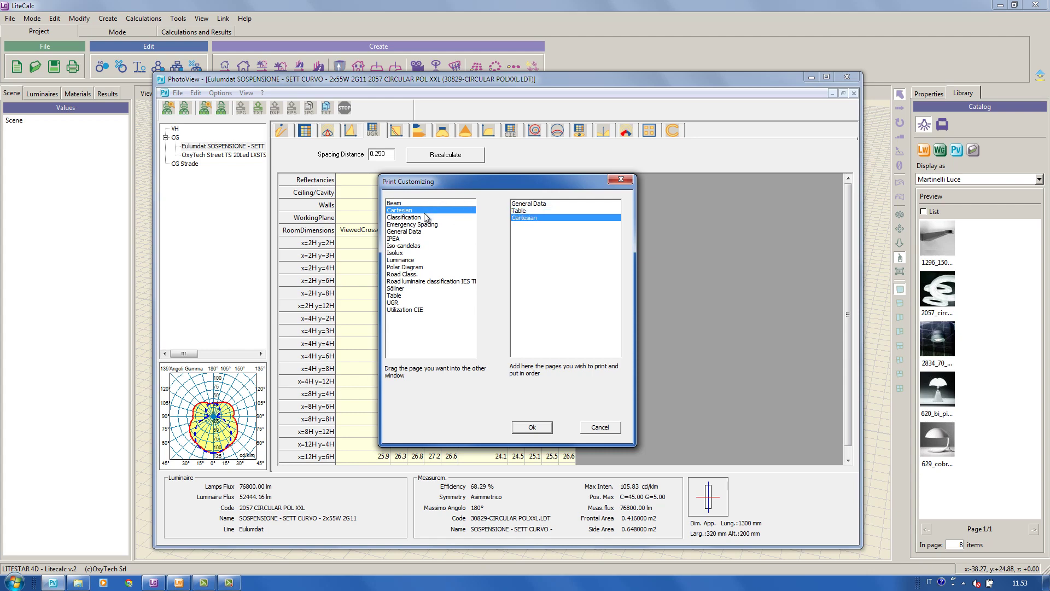
click(394, 302)
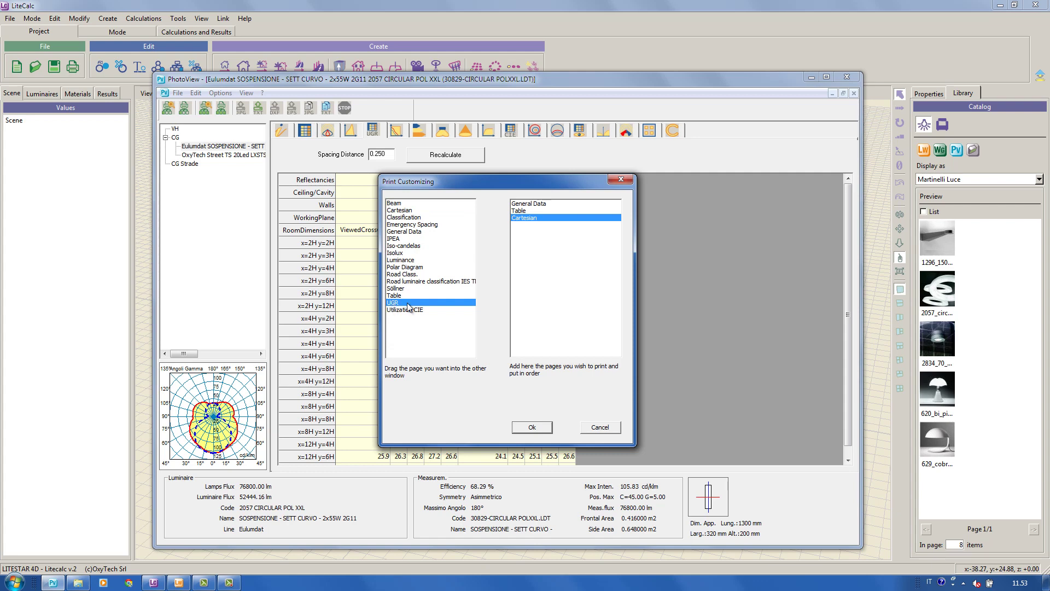
drag(408, 307, 575, 245)
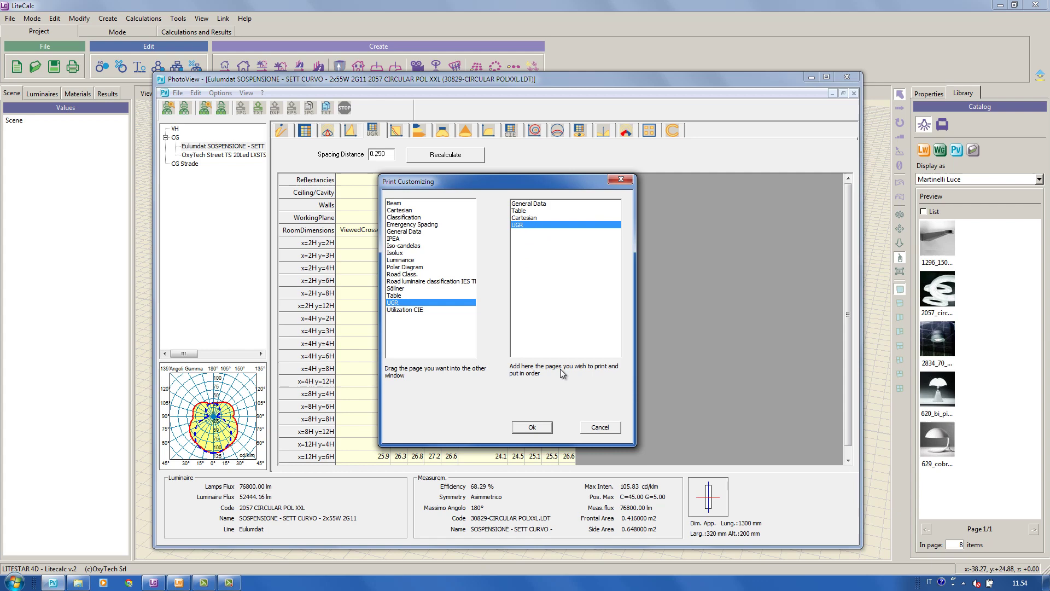
click(533, 427)
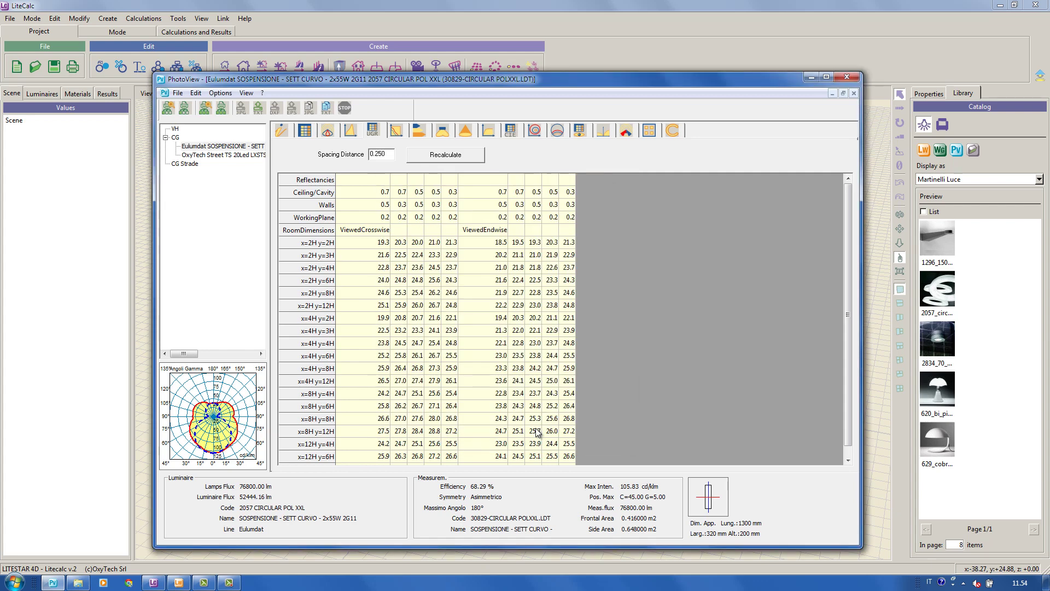
click(179, 93)
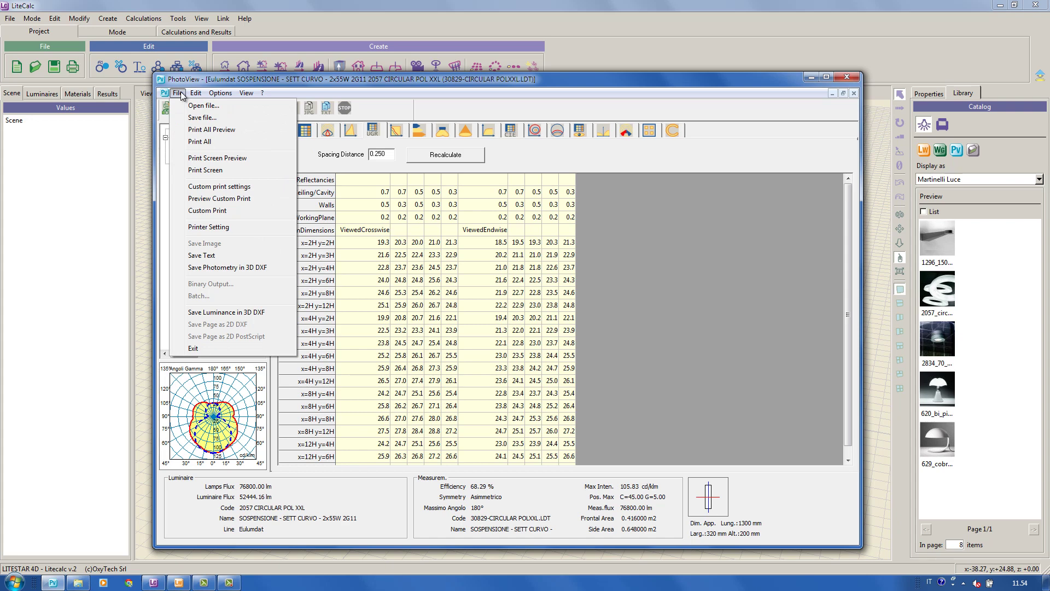
click(219, 198)
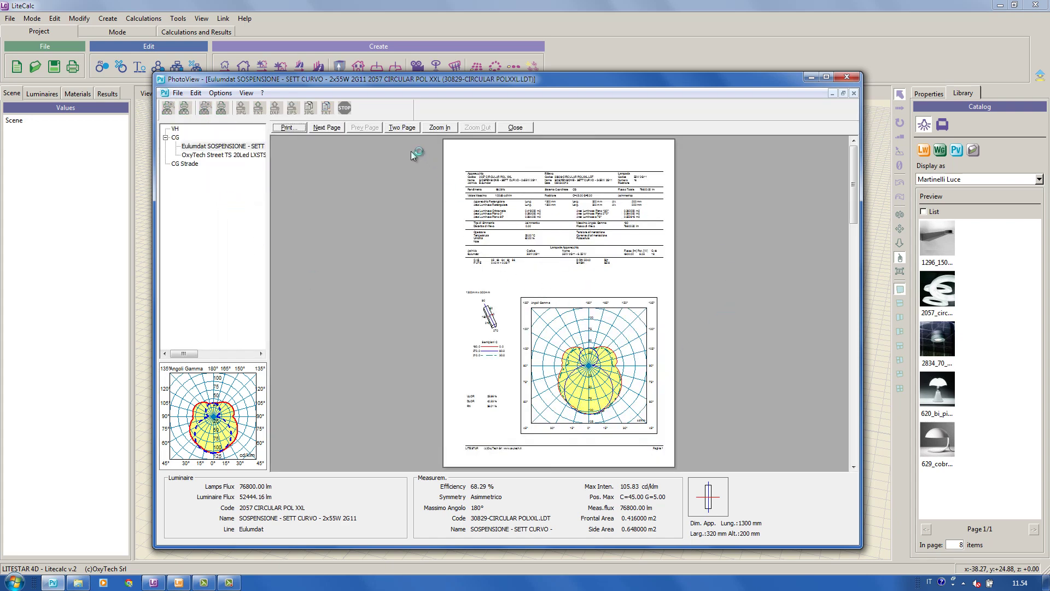
click(328, 129)
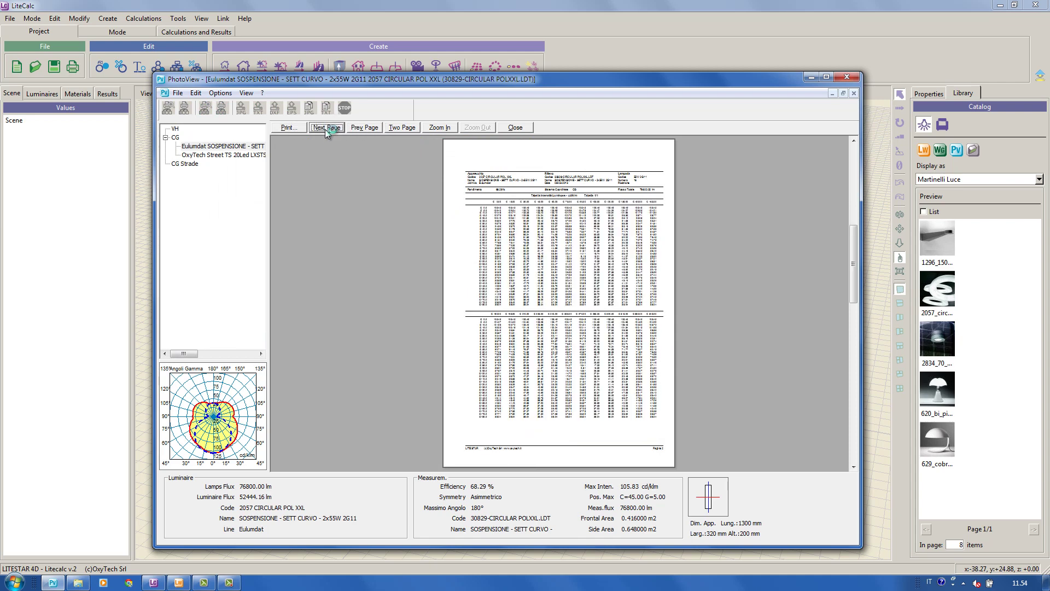
click(326, 128)
click(325, 129)
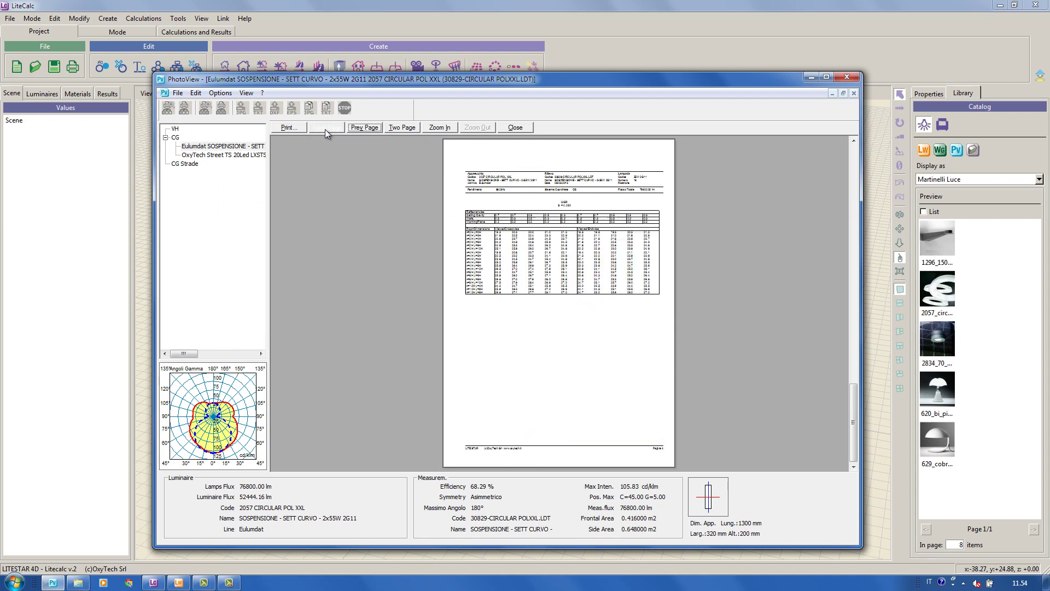
click(409, 128)
click(361, 128)
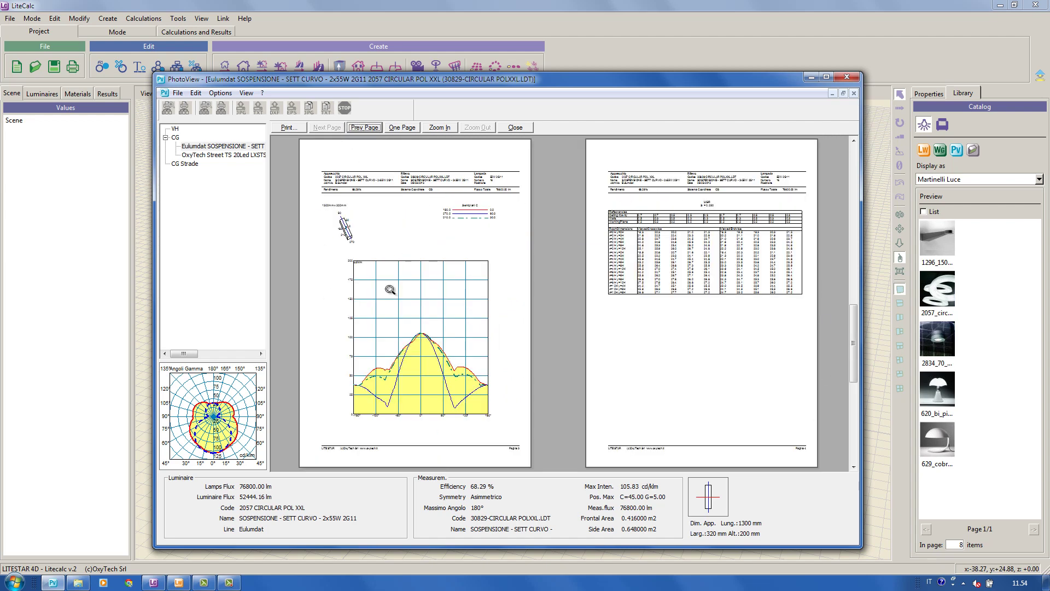
click(516, 129)
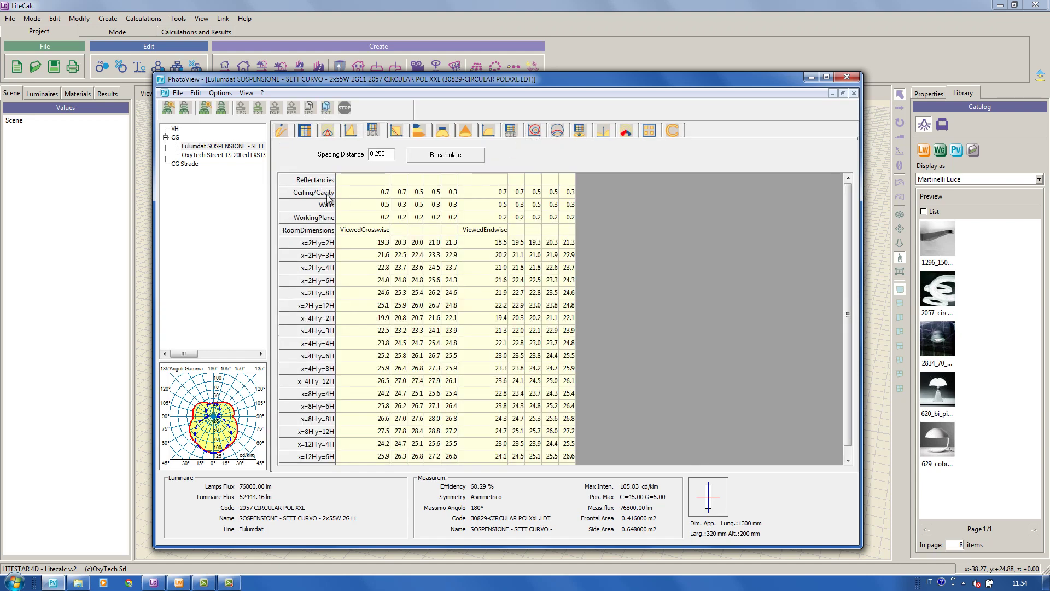
Select Street TS 20Led, rate it under IPEA Standard at 40 W, and show the IPEA document
click(327, 134)
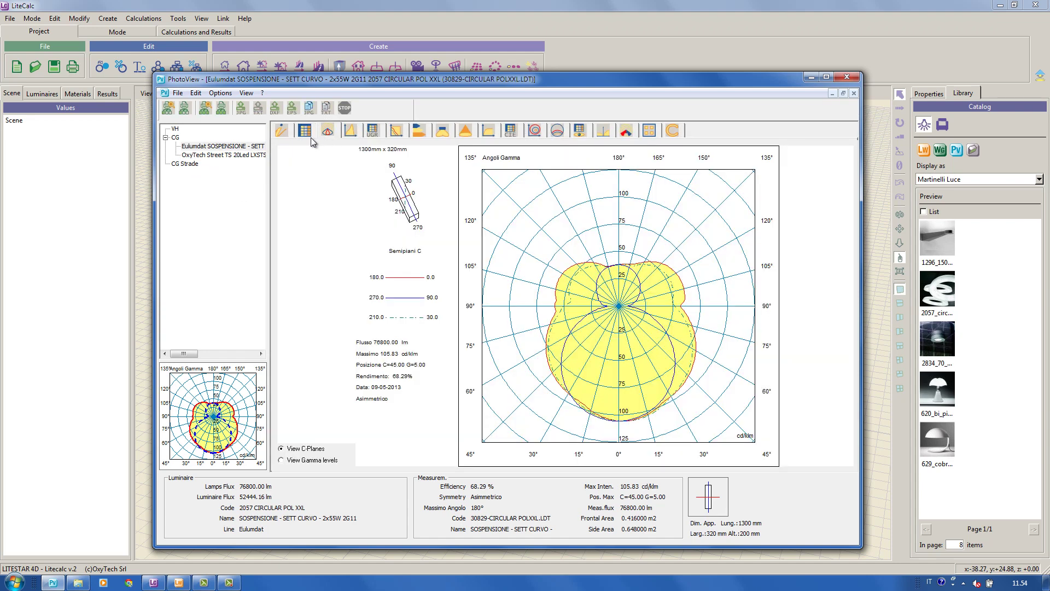
click(228, 156)
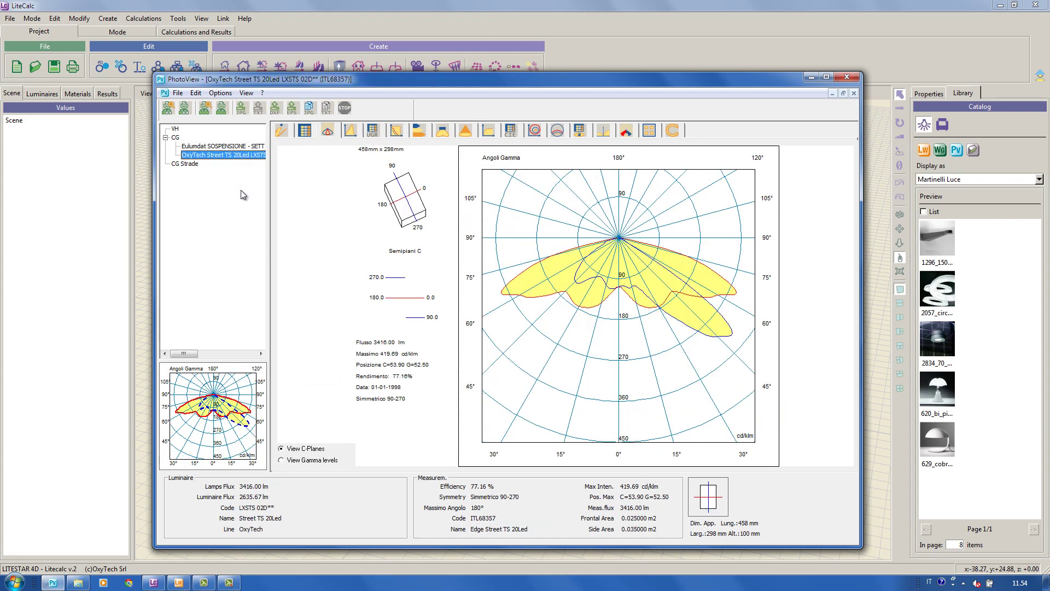
click(420, 130)
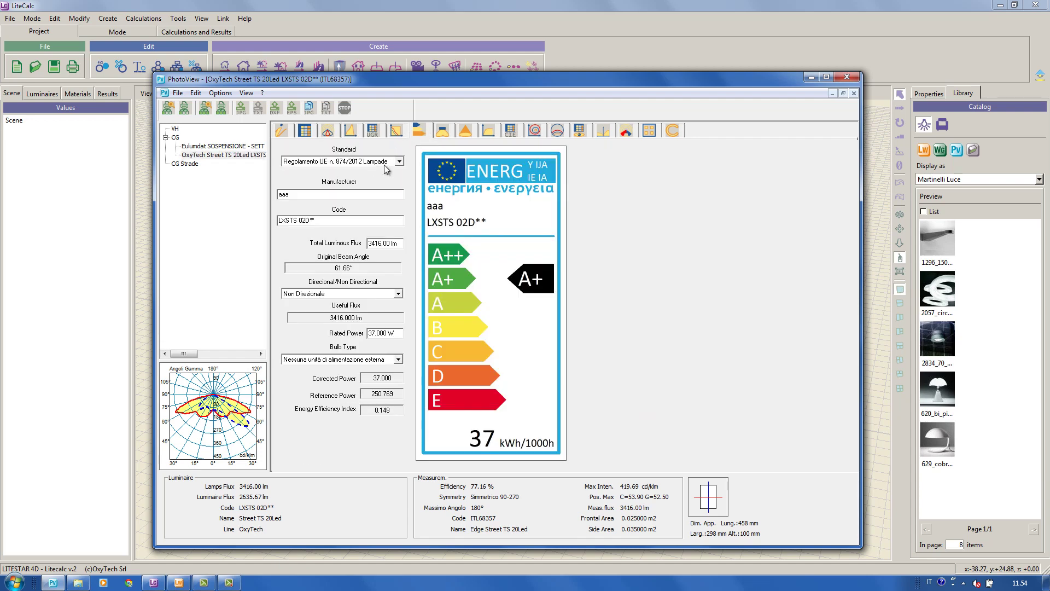
click(386, 161)
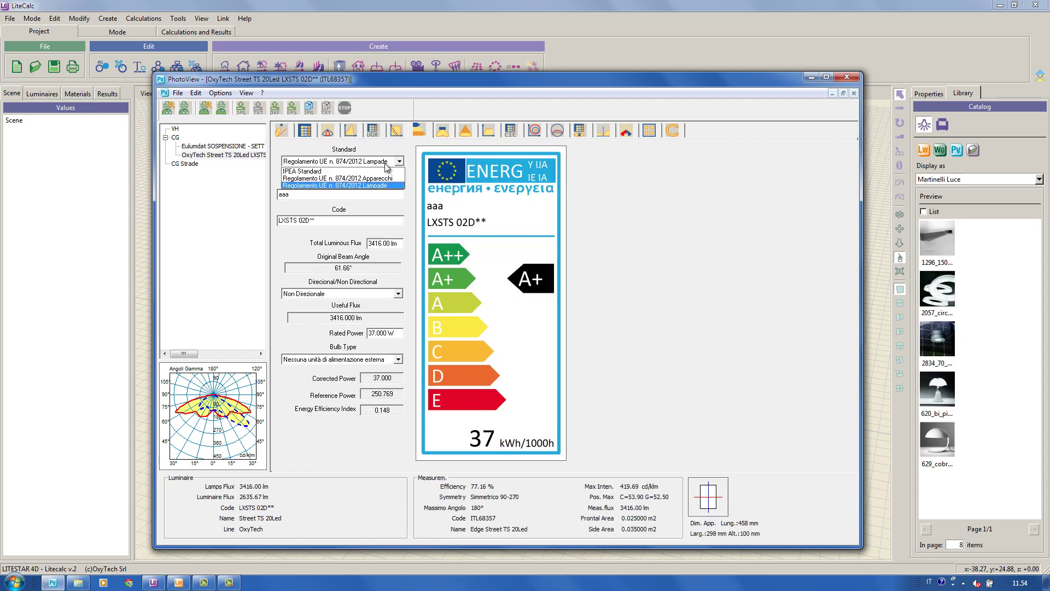
click(303, 172)
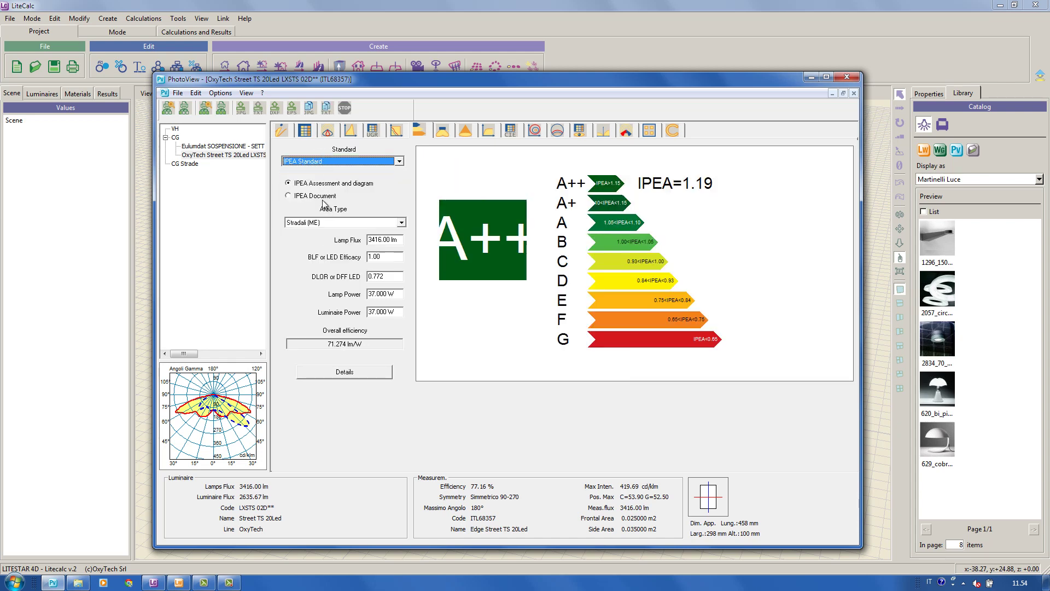
click(400, 313)
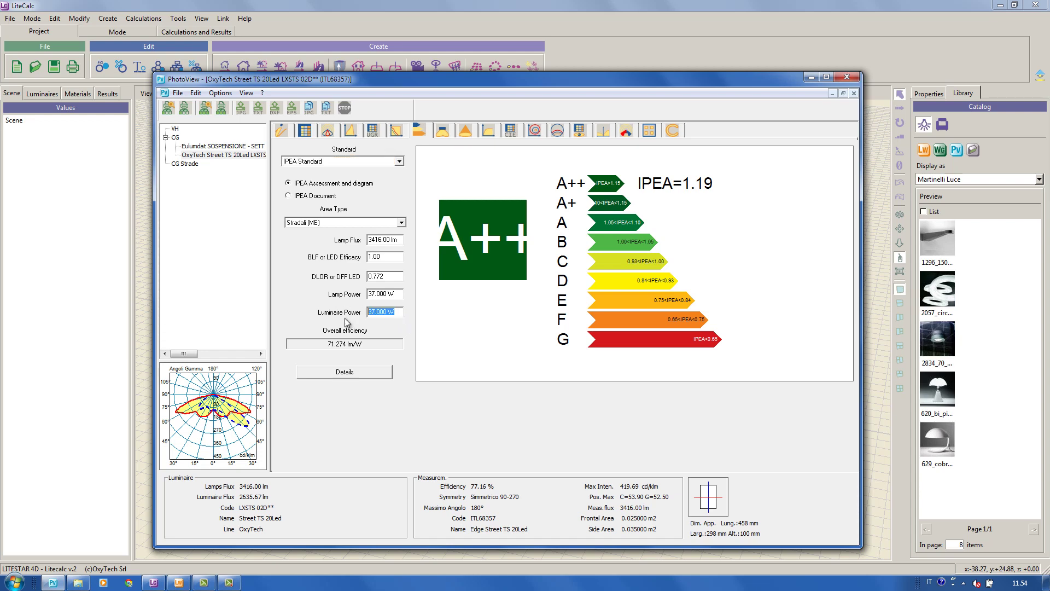
text(4)
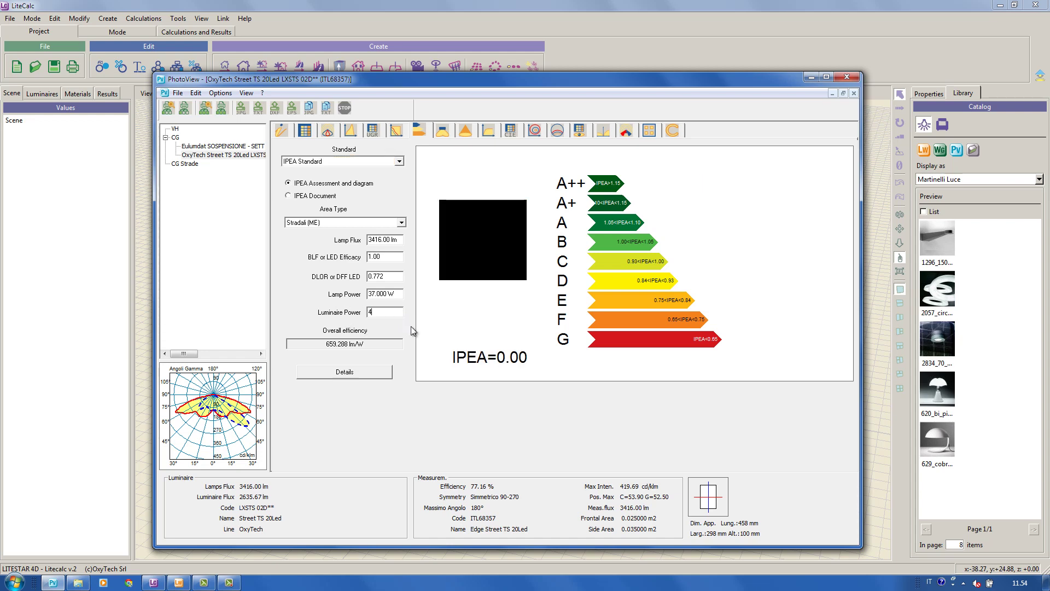
text(0)
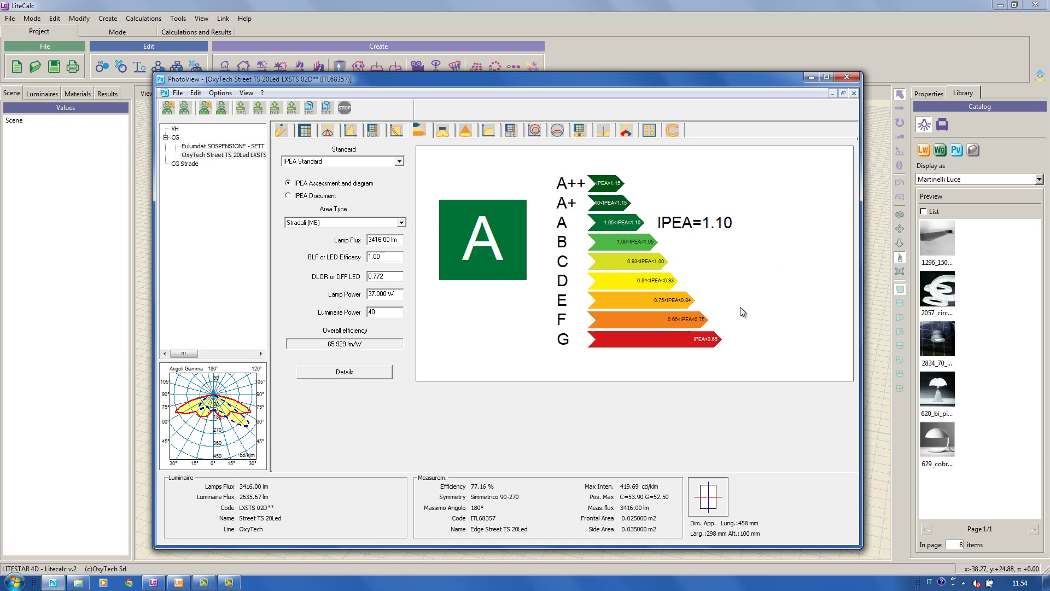
click(290, 197)
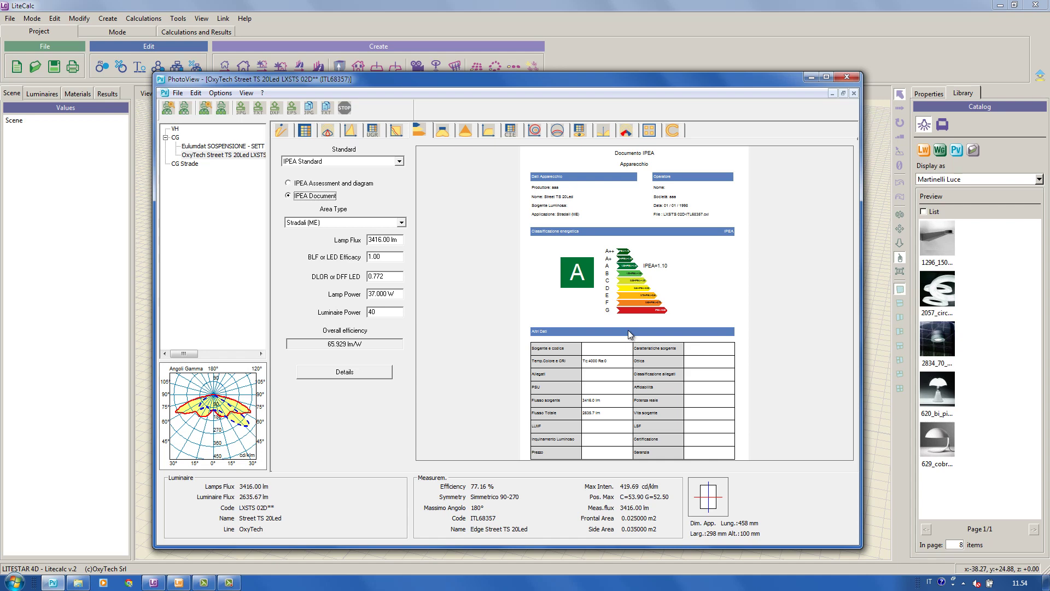
Symmetrize the editable intensity table into copy Street TS 20Led_1 and display its polar diagram
click(305, 132)
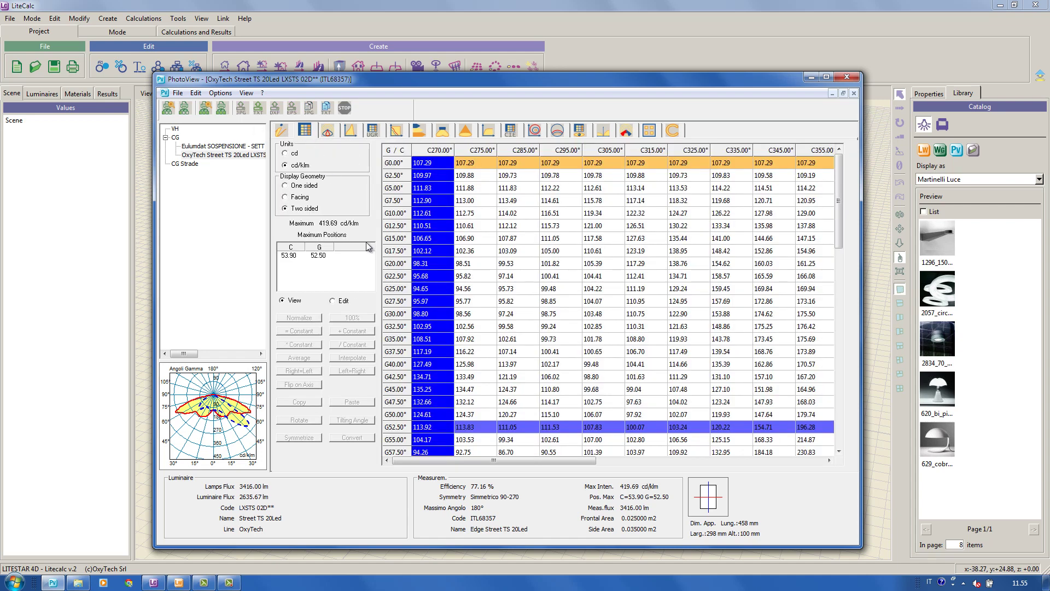
click(333, 300)
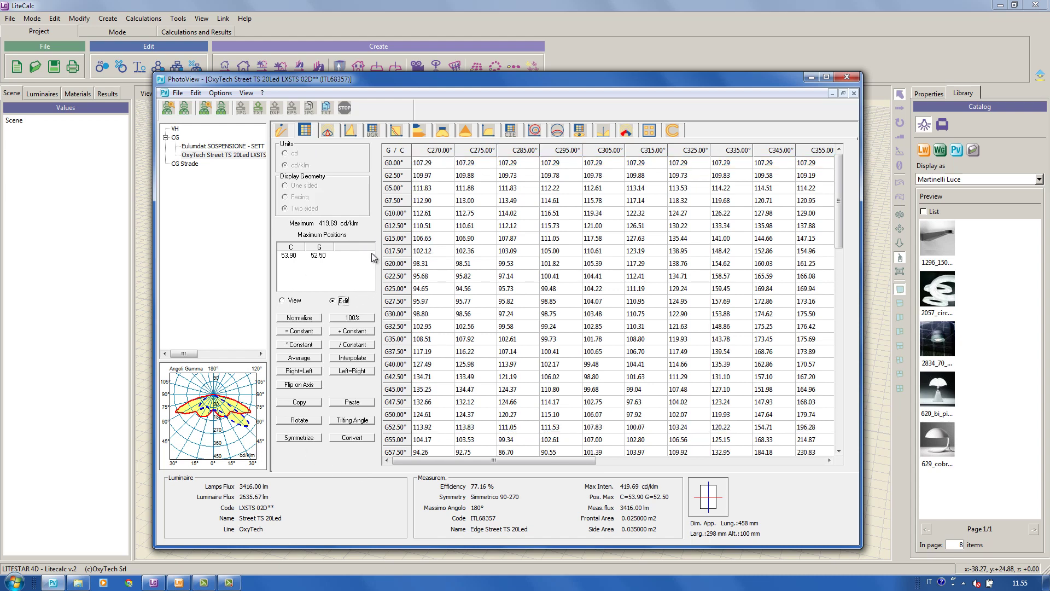
click(299, 437)
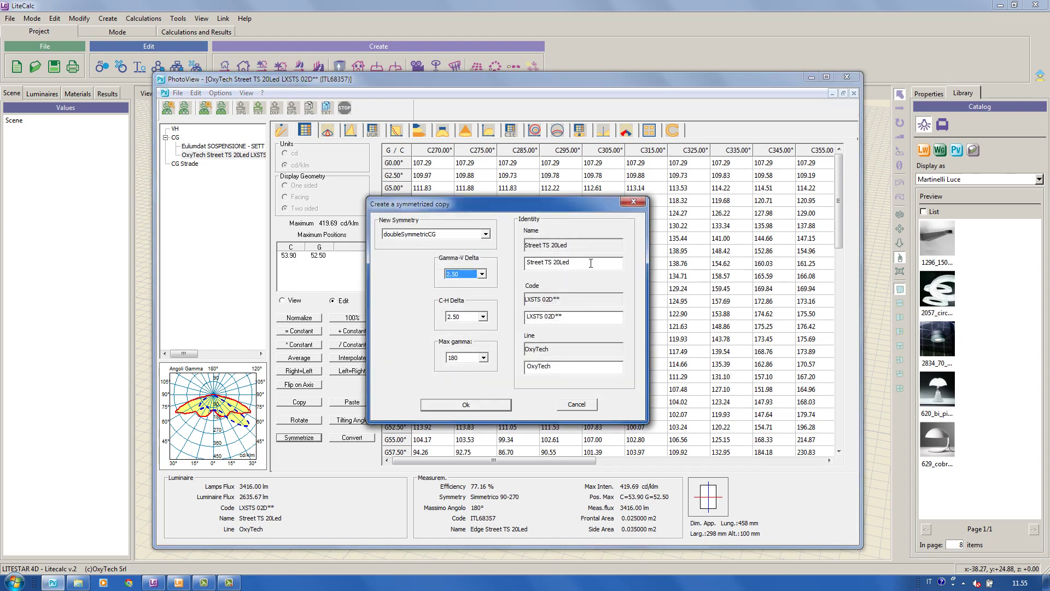
click(588, 262)
click(463, 406)
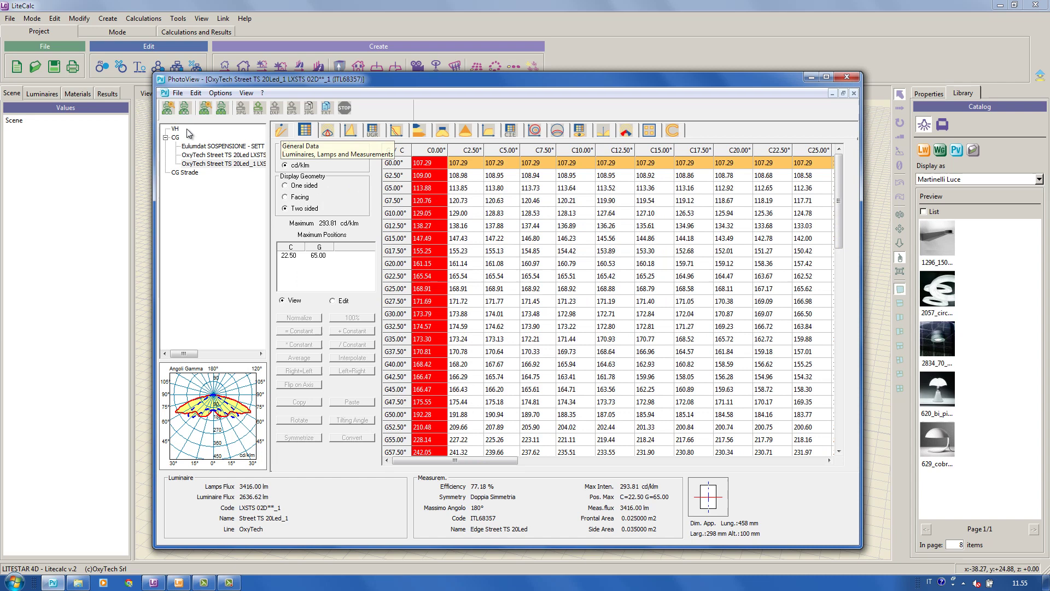
click(221, 164)
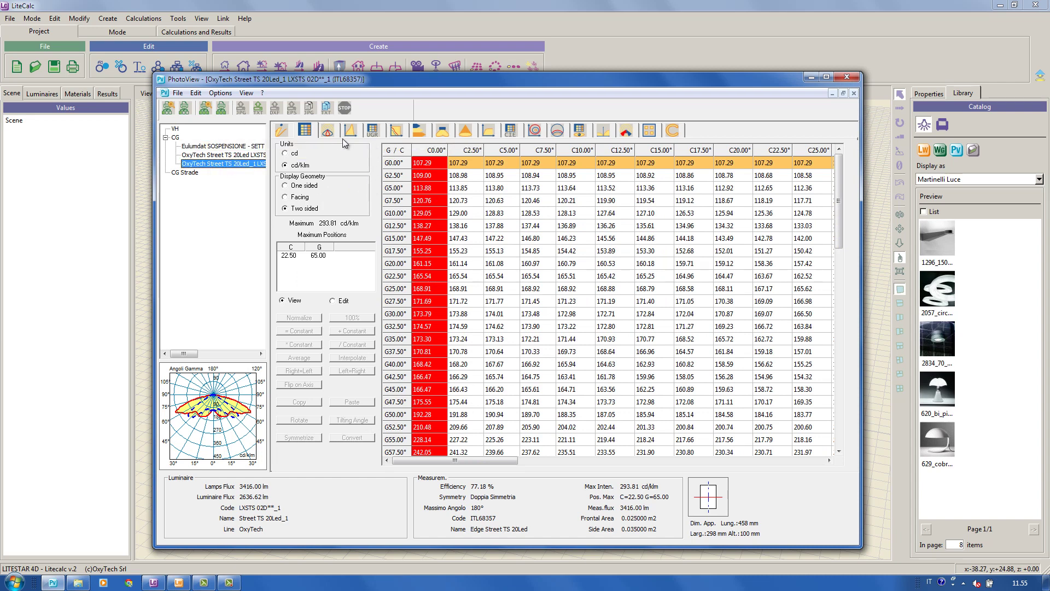
click(328, 130)
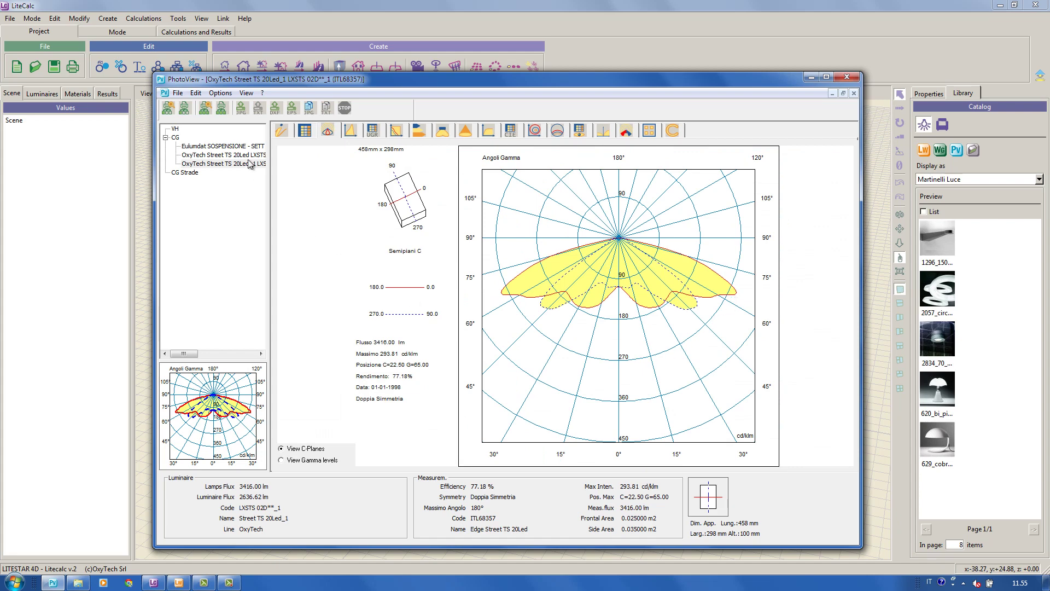
Save the symmetrized Street TS 20Led_1 as the OxyTech photometric file 'ppp' in LitePack
click(177, 94)
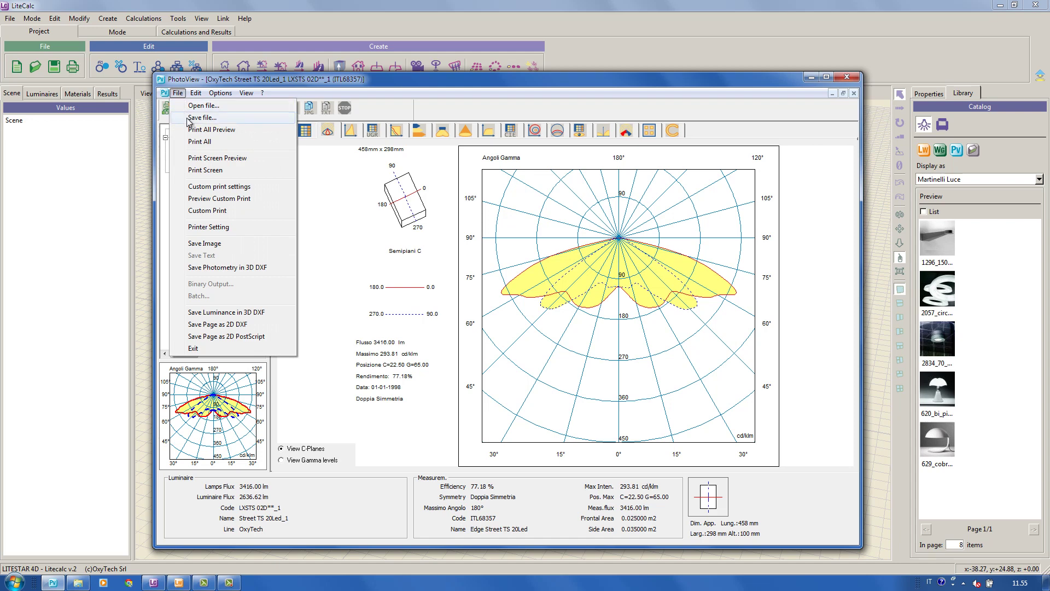
click(189, 118)
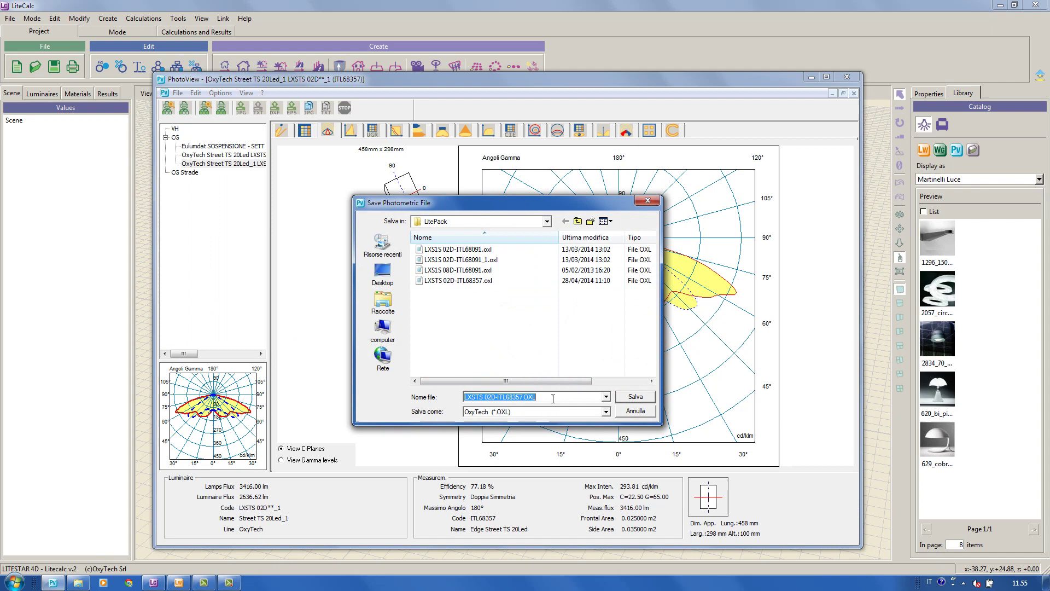
text(ppp)
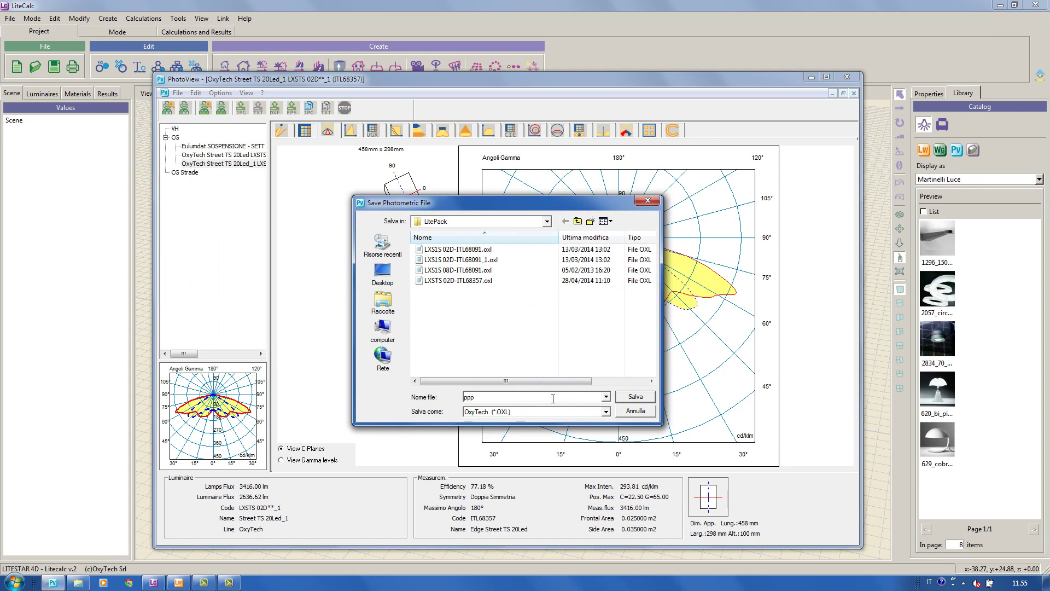
click(631, 399)
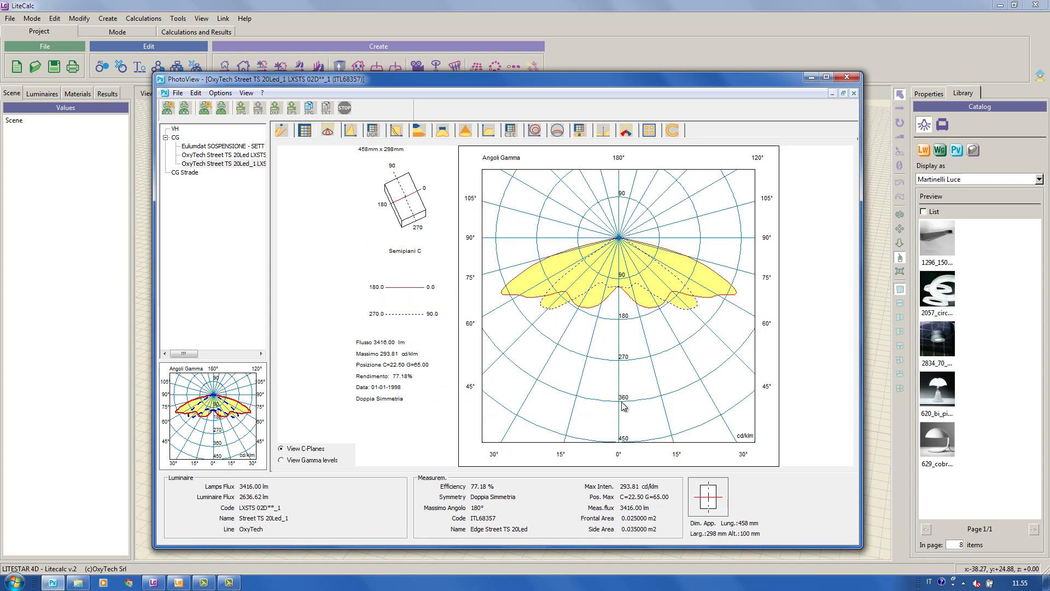
Rotate both luminaires' 3D photometric solids about Z, ending near −93°, then show the 4×4 m isolux diagram
click(448, 133)
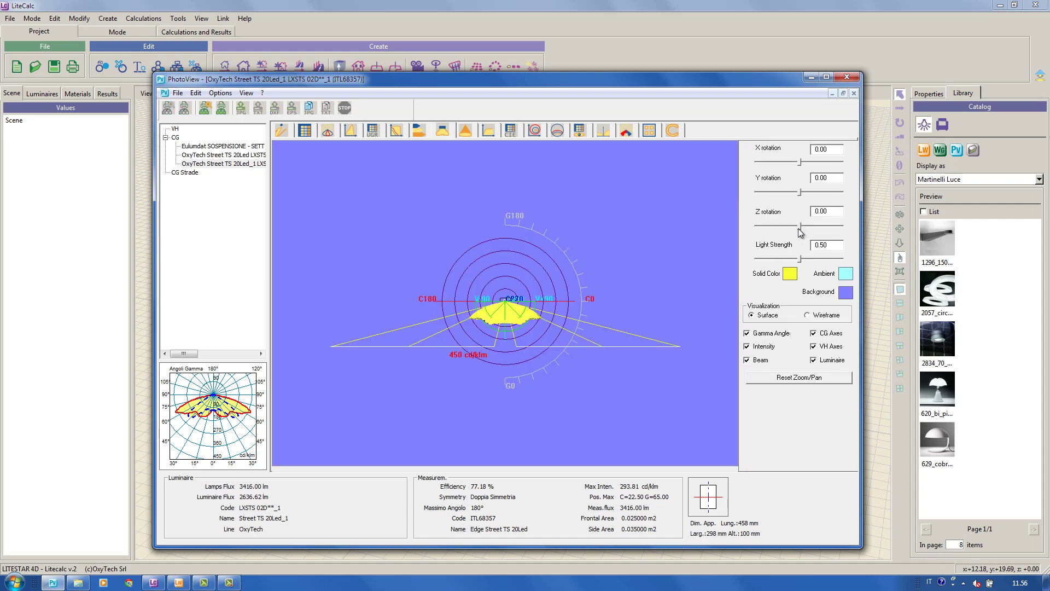
drag(800, 225, 813, 227)
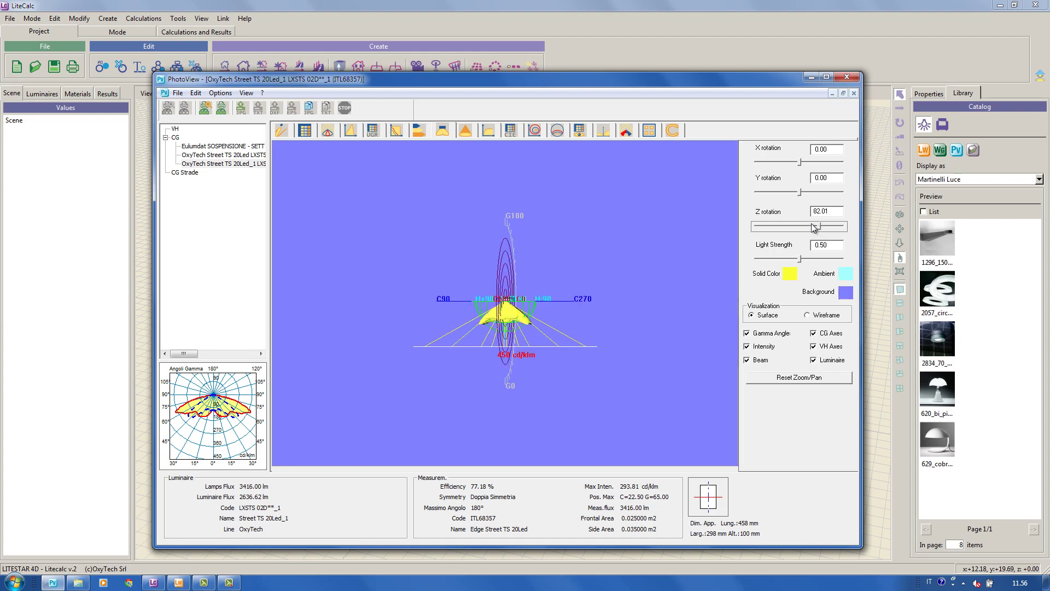
click(221, 155)
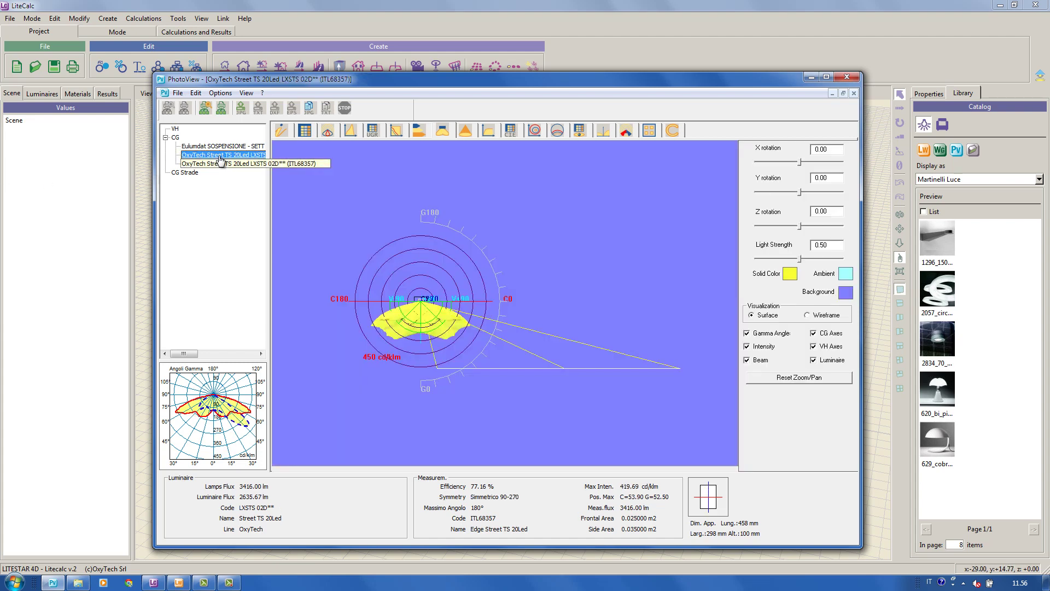
click(799, 227)
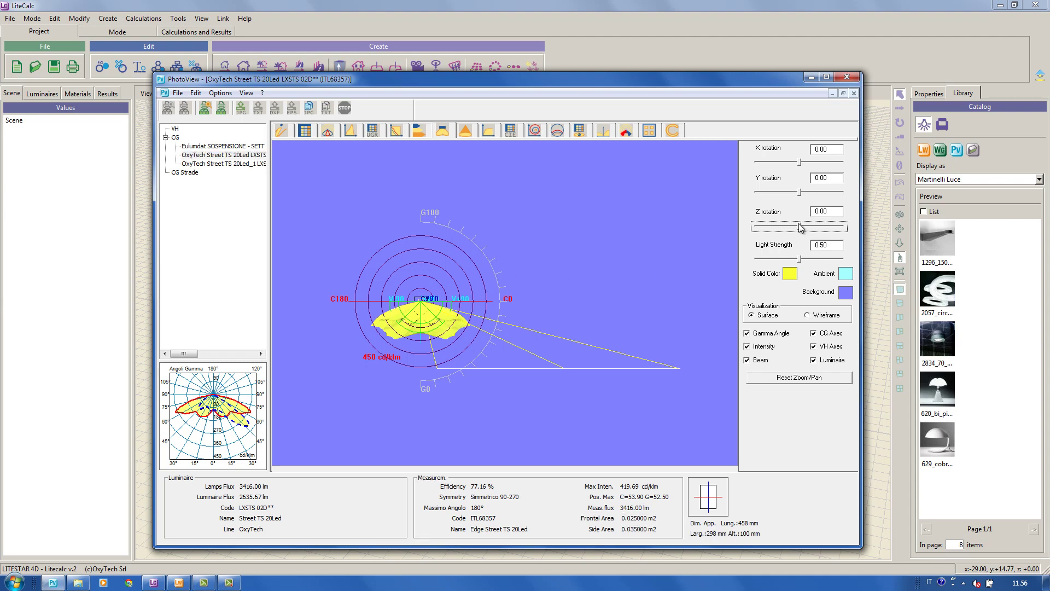
drag(800, 226, 778, 234)
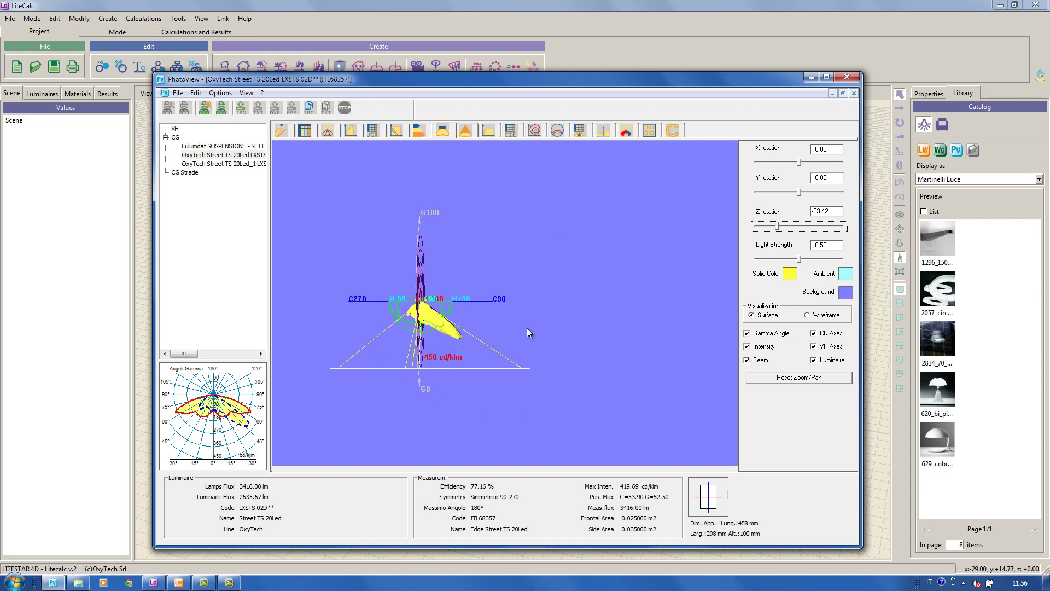
click(535, 130)
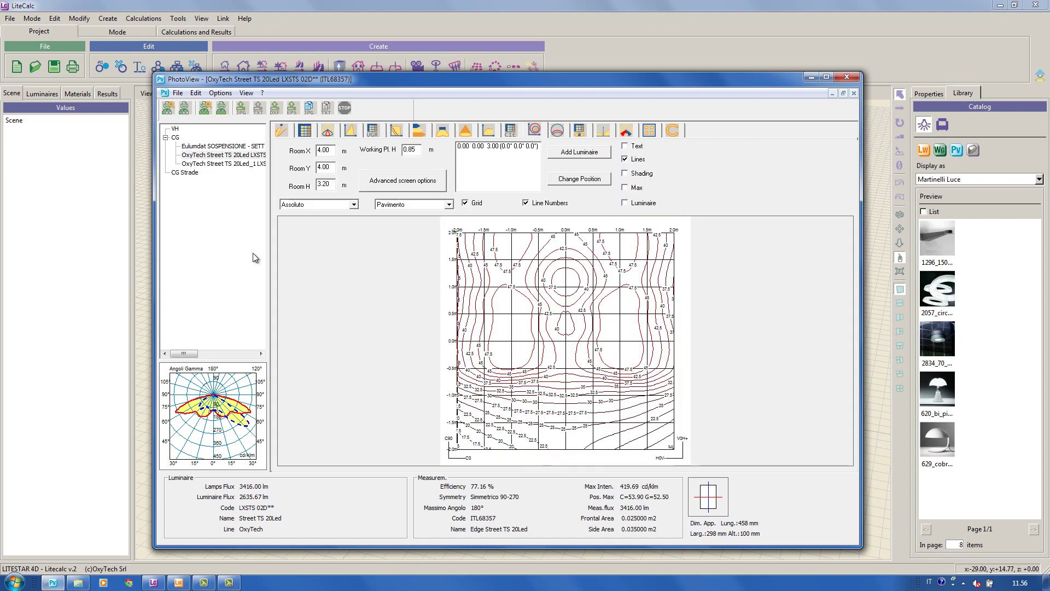
Select the Eulumdat SOSPENSIONE luminaire and highlight its room size value to change it to 6 m
click(241, 144)
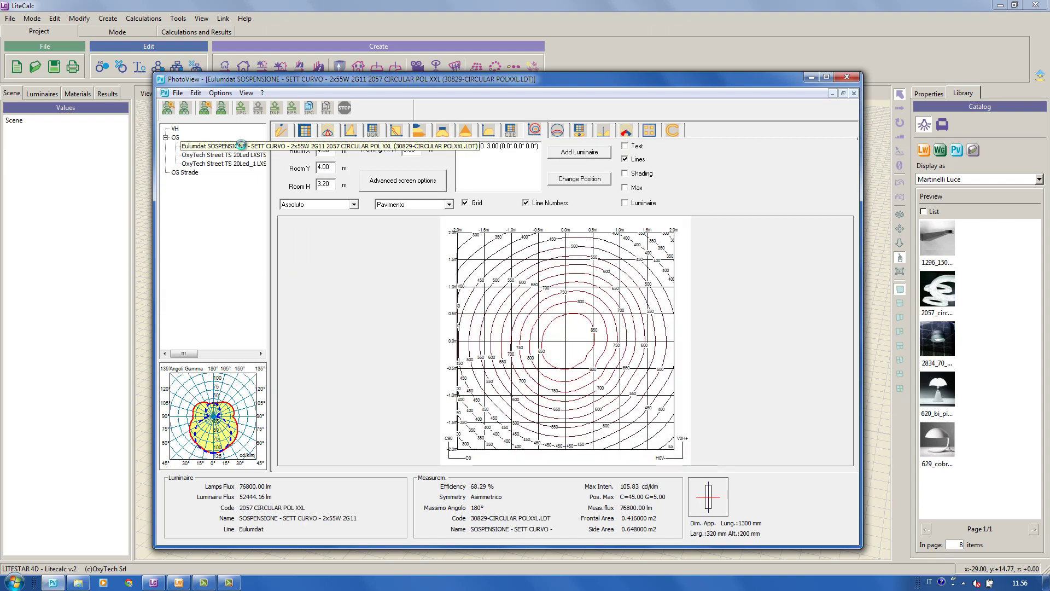
double_click(333, 150)
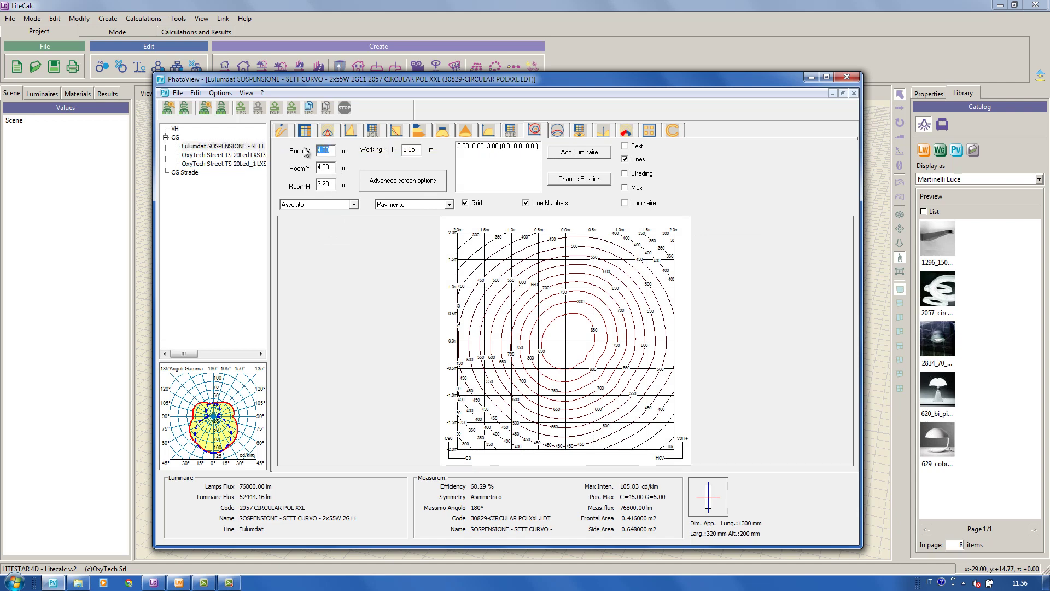
text(6)
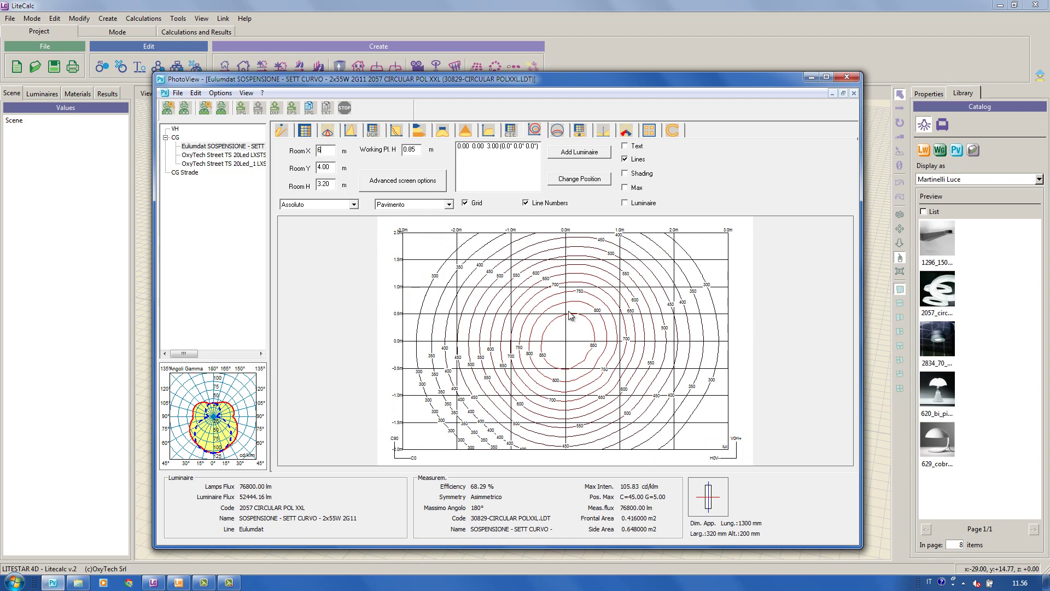
Show the isocandle diagram, then Street TS 20Led_1's road spread and throw chart (77.18% DLOR)
click(557, 130)
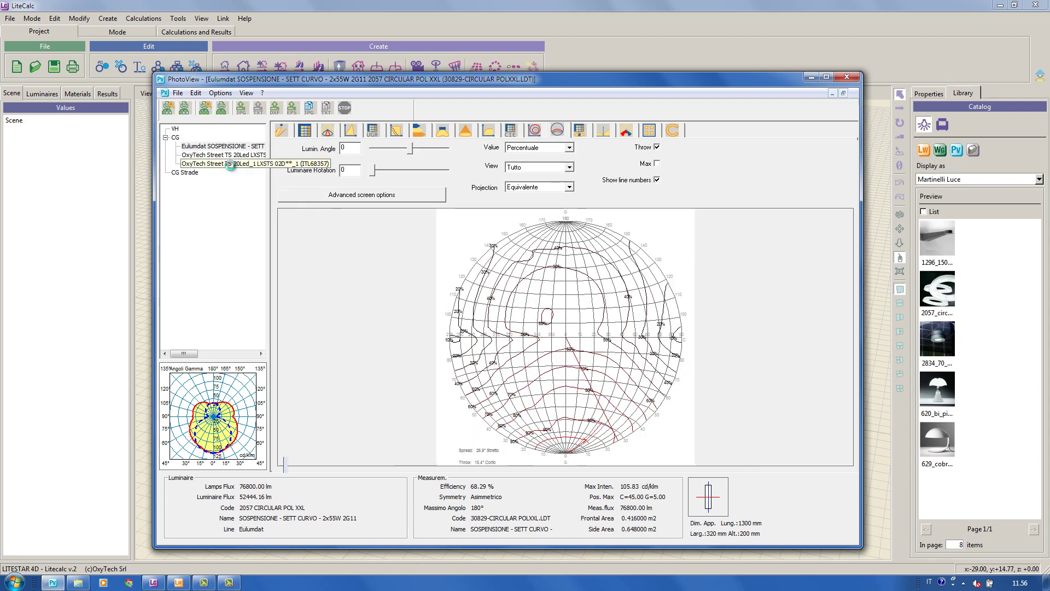
click(232, 162)
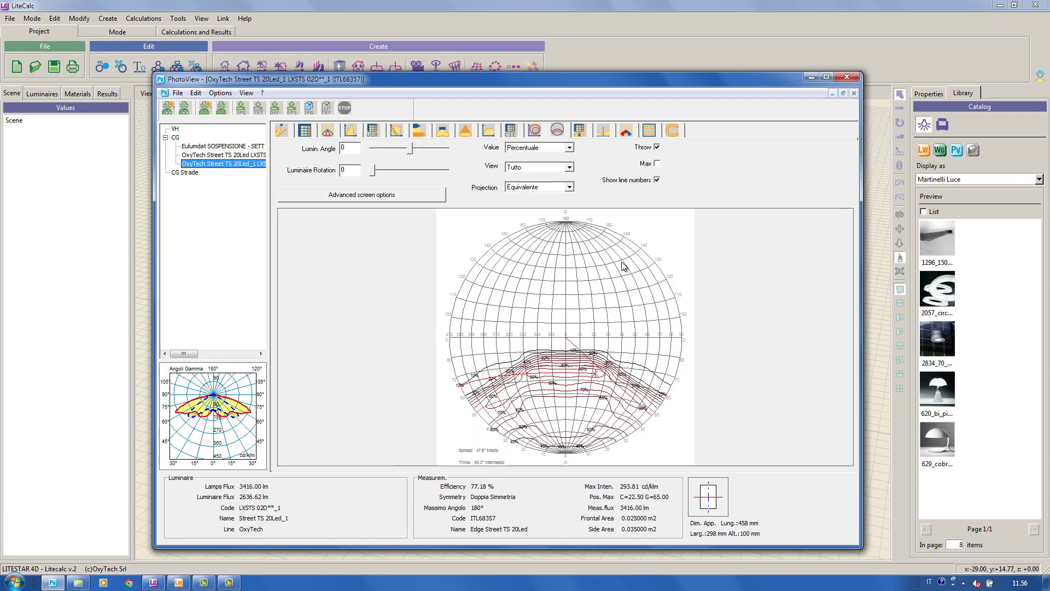
key(Tab)
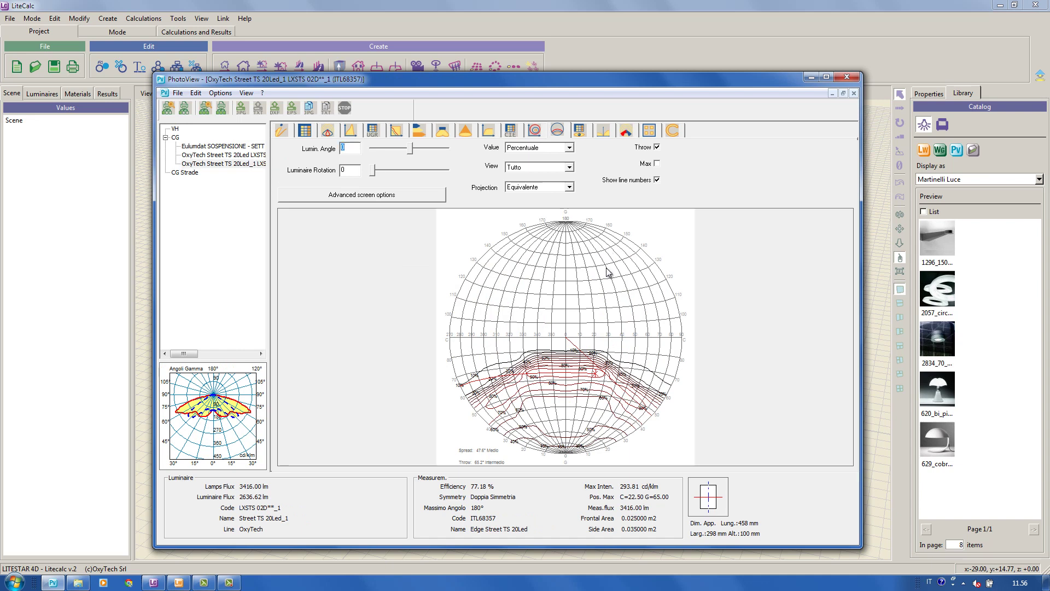
click(603, 136)
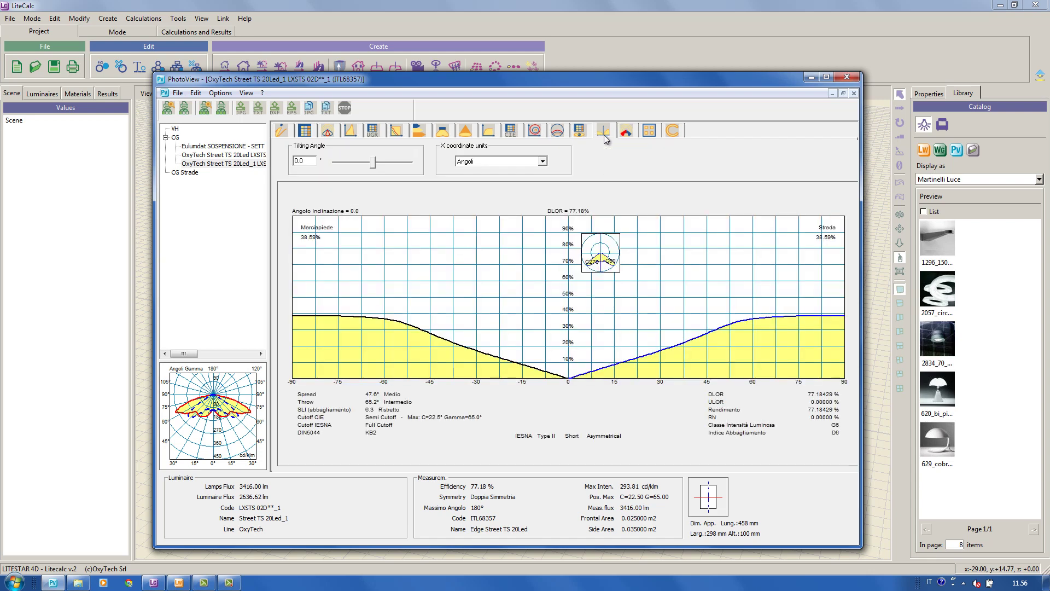